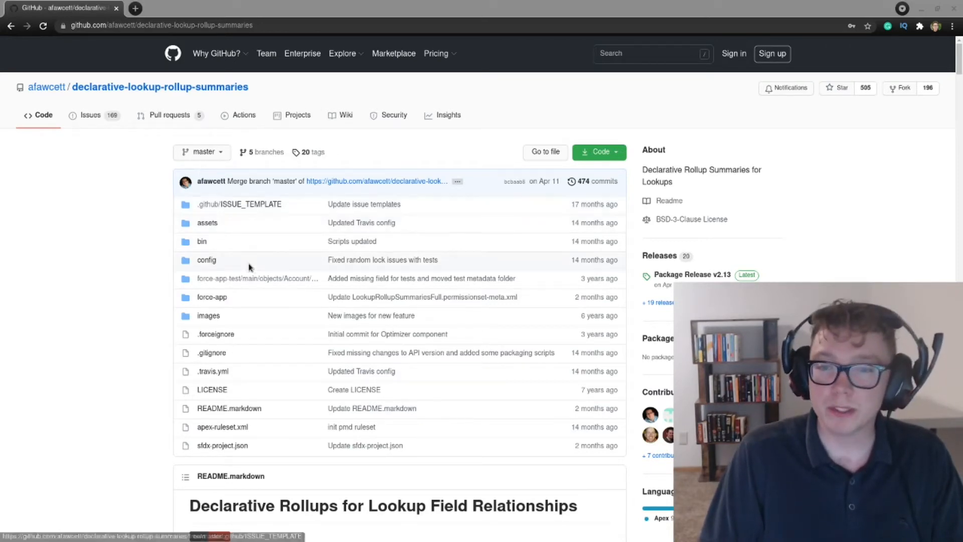
# Step: Navigate into the force-app/main/classes folder of the repository
pyautogui.click(214, 298)
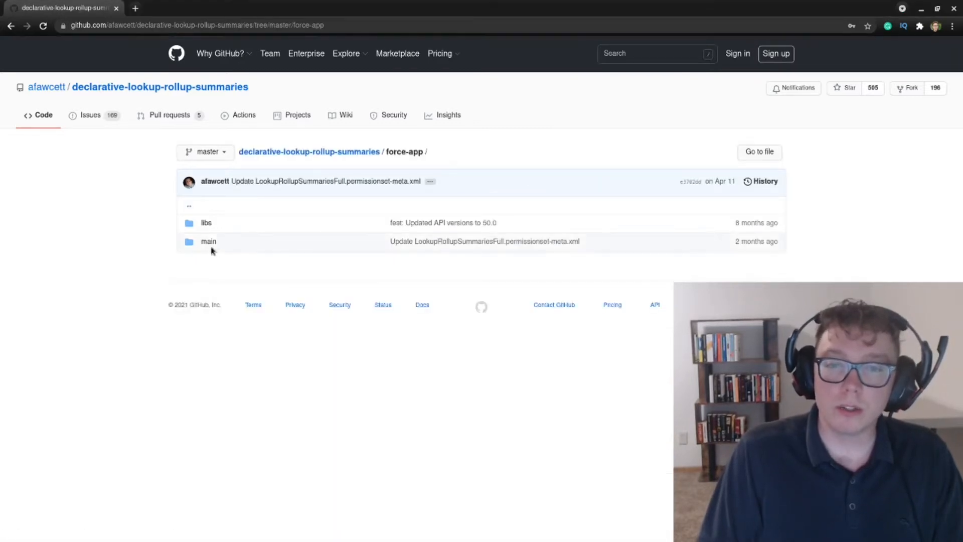
pyautogui.click(209, 243)
pyautogui.click(213, 261)
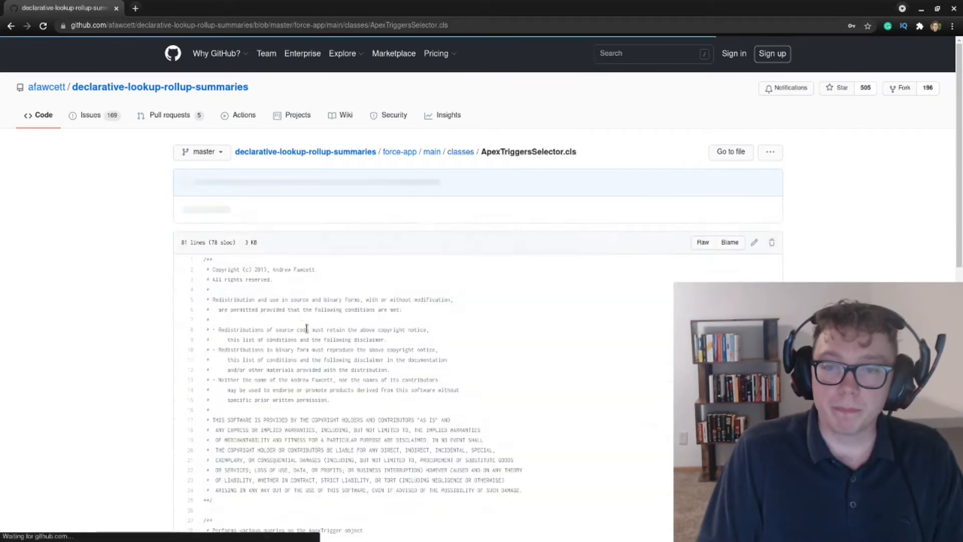
pyautogui.scroll(-2, 316, 338)
pyautogui.scroll(-4, 317, 355)
pyautogui.scroll(-1, 319, 353)
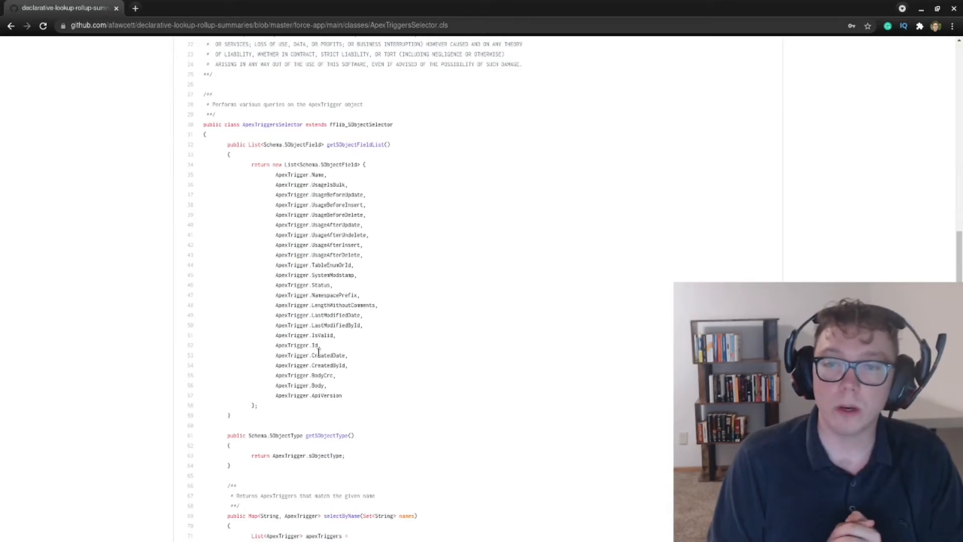
pyautogui.scroll(3, 318, 348)
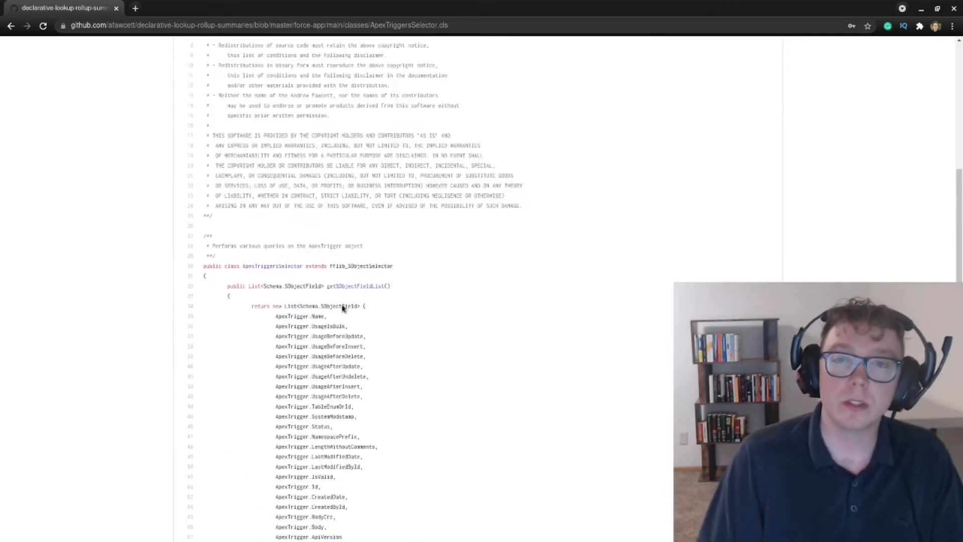
pyautogui.scroll(5, 339, 305)
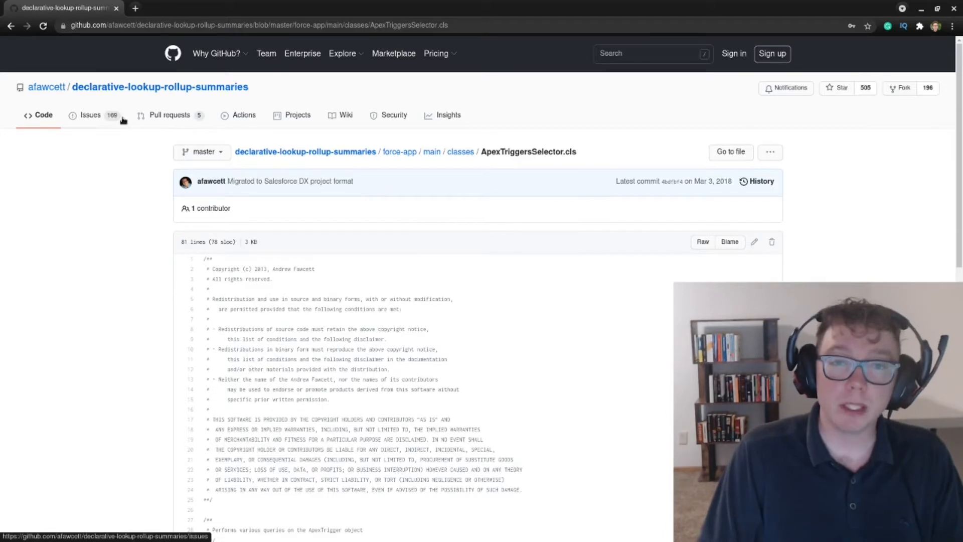
# Step: Search the repository's issues for 'winter', replacing the default open-issue filter
pyautogui.click(93, 127)
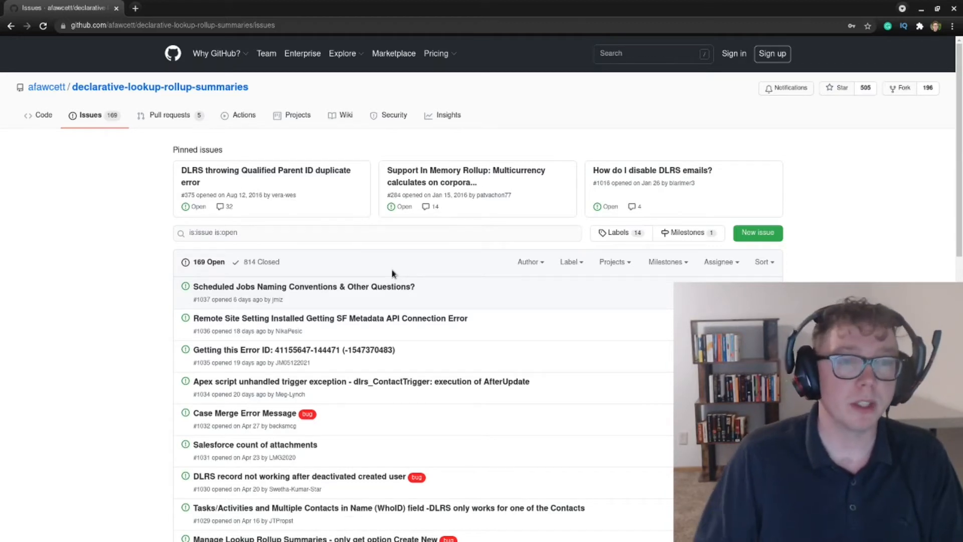
pyautogui.click(313, 235)
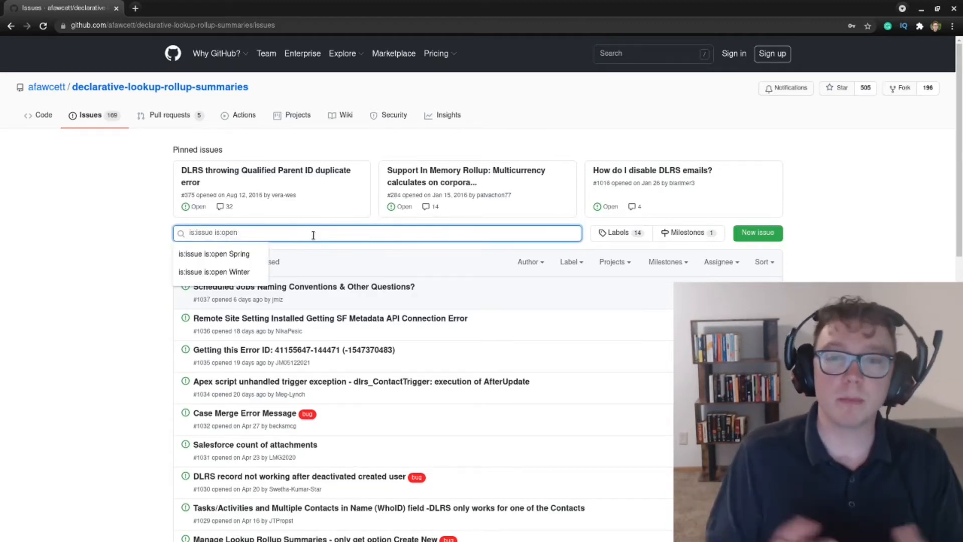
pyautogui.hotkey('ctrl', 'a')
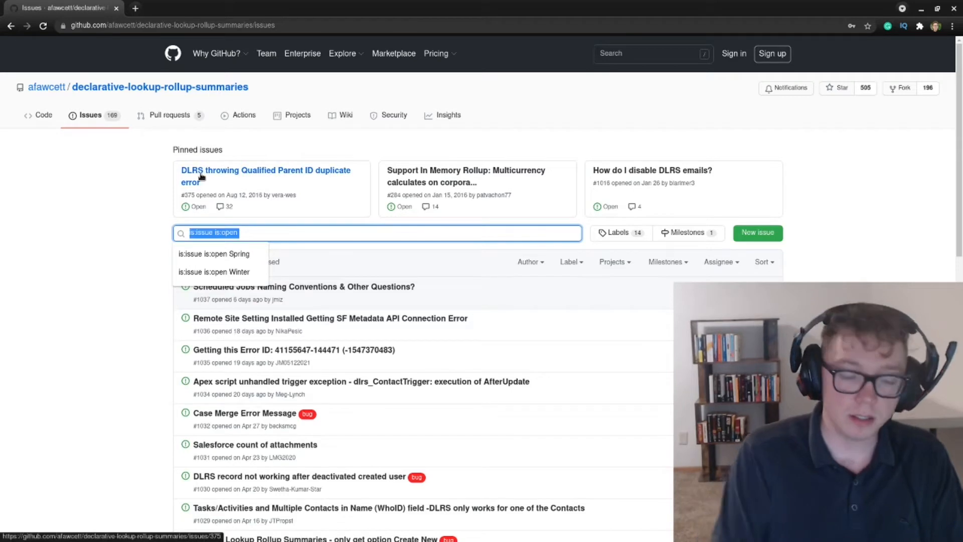
pyautogui.press('BackSpace')
pyautogui.write('winter')
pyautogui.press('Return')
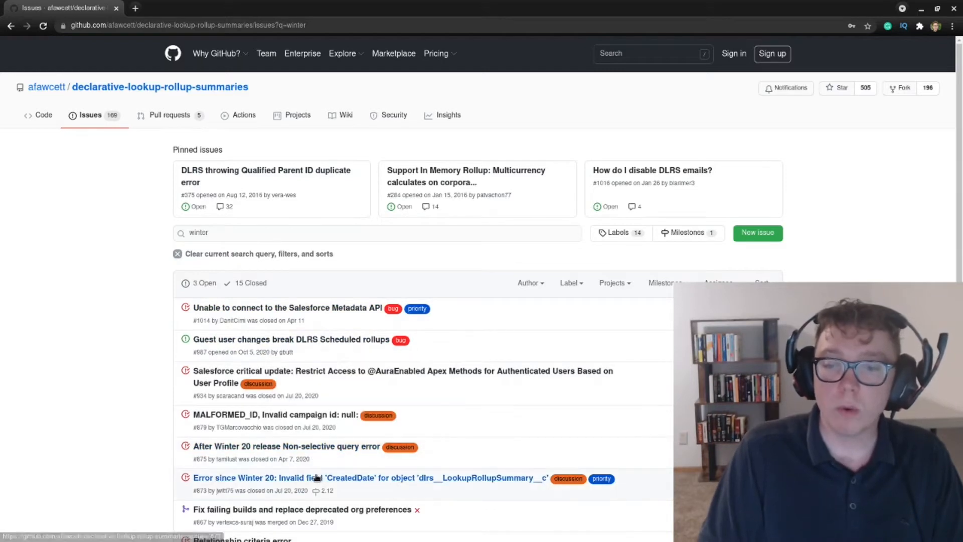
# Step: Read issue #873 about the CreatedDate error, then return to the Code page
pyautogui.click(320, 478)
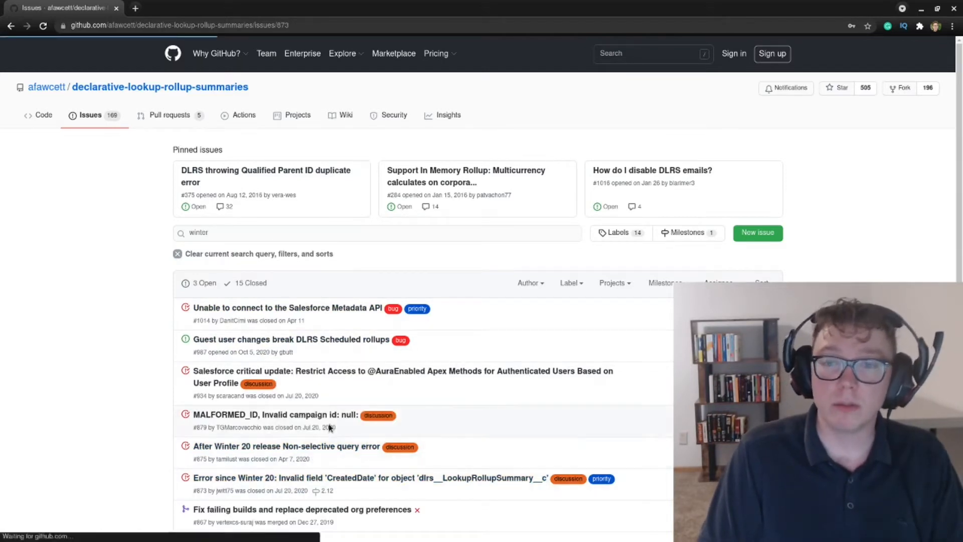
pyautogui.scroll(-1, 385, 332)
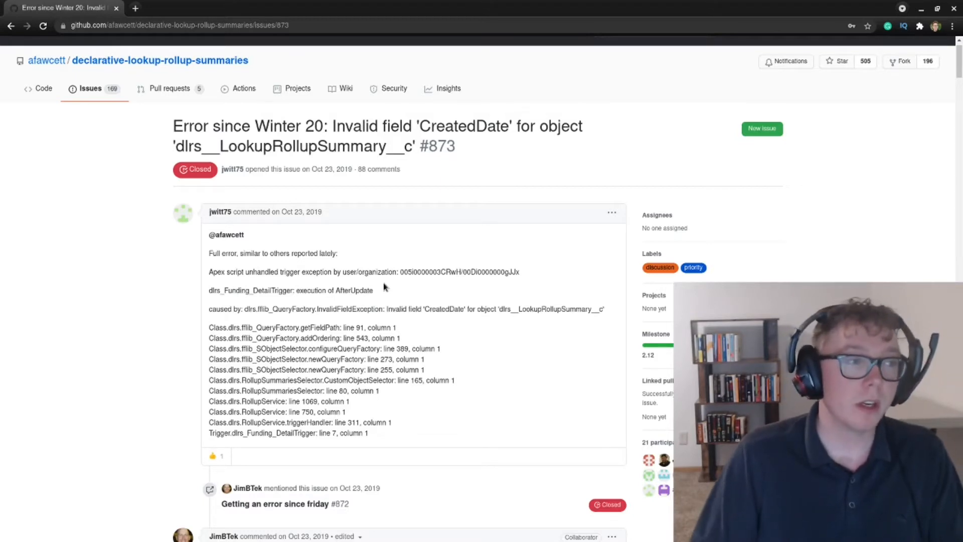
pyautogui.click(31, 94)
pyautogui.moveTo(46, 61)
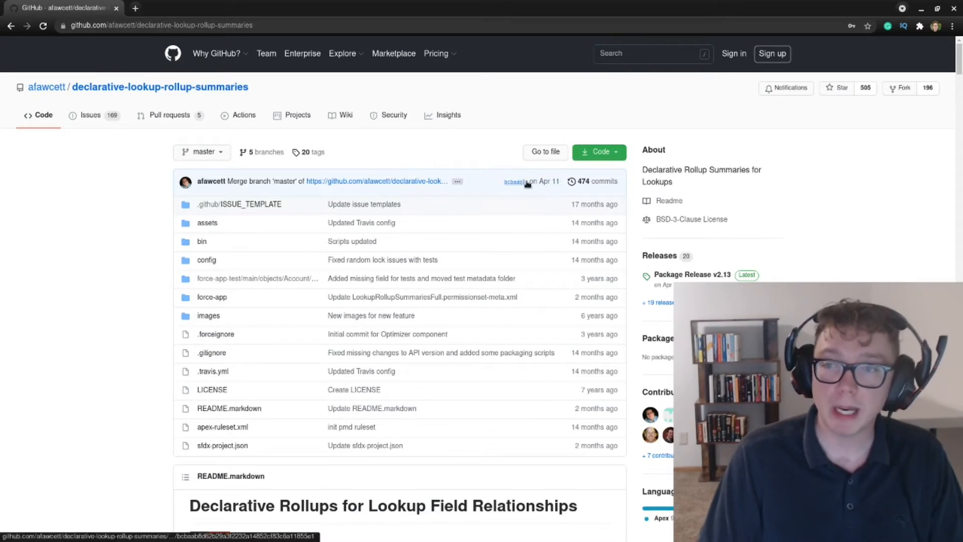
# Step: View the master branch commit history via the 474 commits count
pyautogui.click(580, 182)
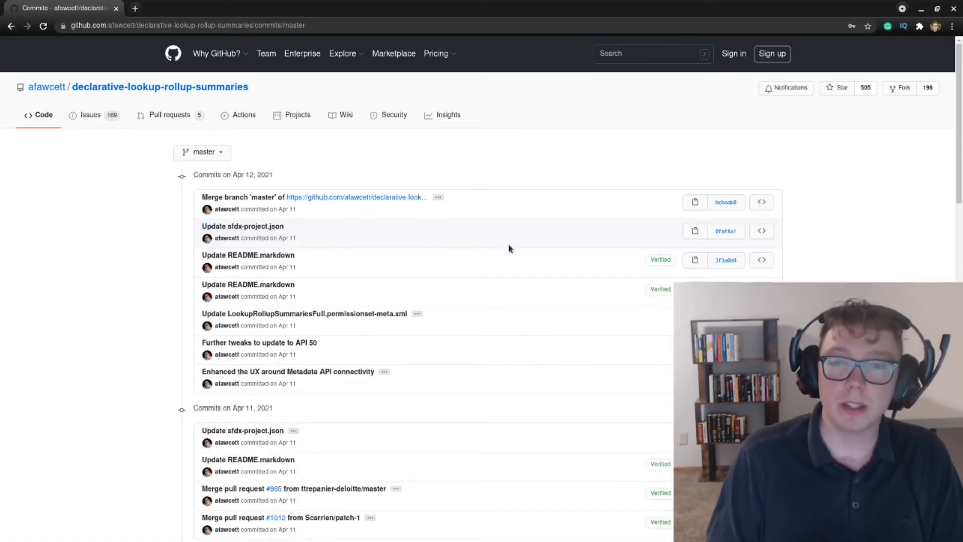
pyautogui.scroll(-3, 311, 205)
pyautogui.scroll(-1, 312, 206)
pyautogui.scroll(-2, 314, 208)
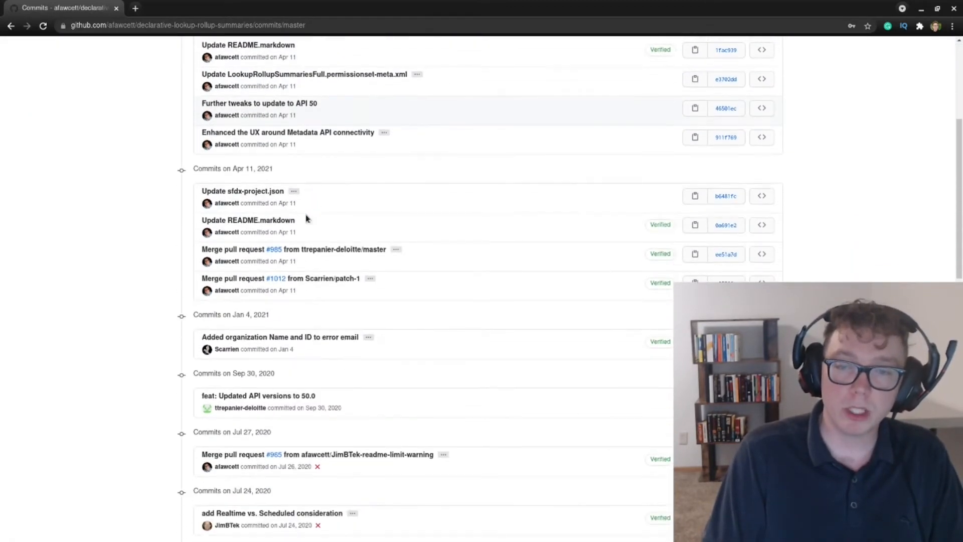
pyautogui.scroll(1, 313, 229)
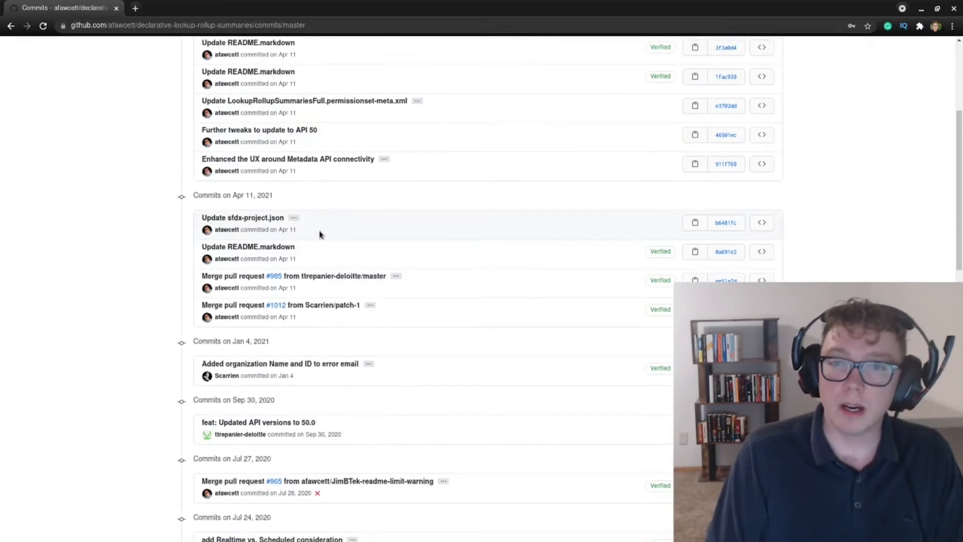
pyautogui.scroll(-1, 317, 236)
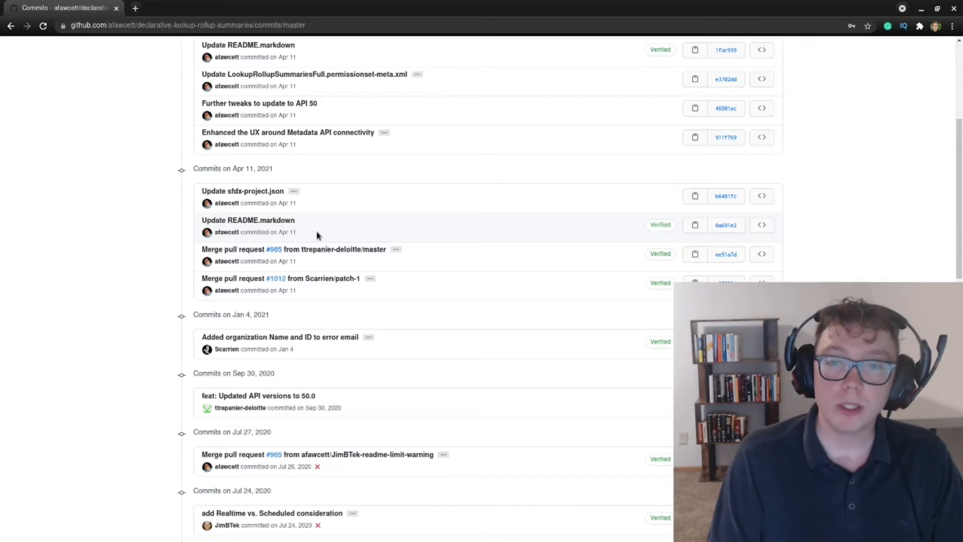
pyautogui.scroll(2, 317, 235)
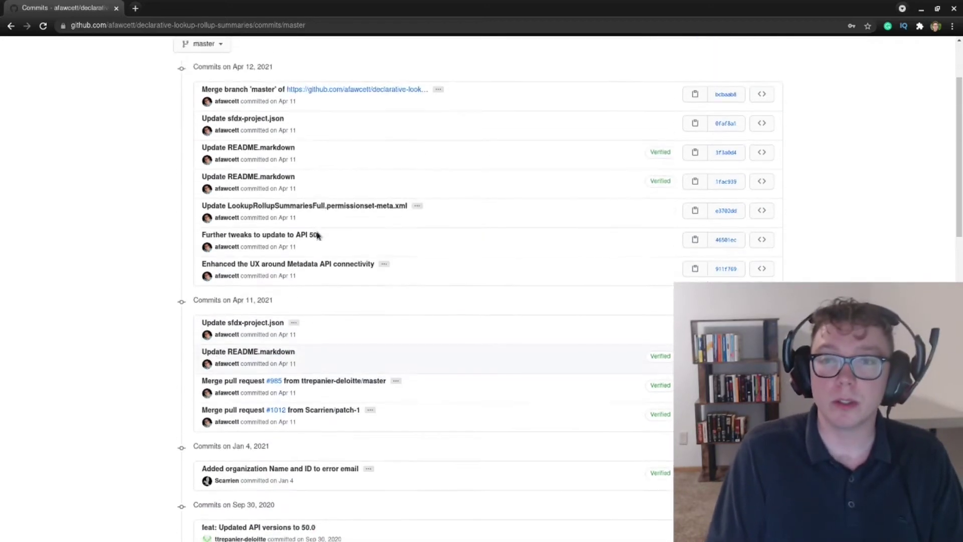
pyautogui.scroll(2, 290, 236)
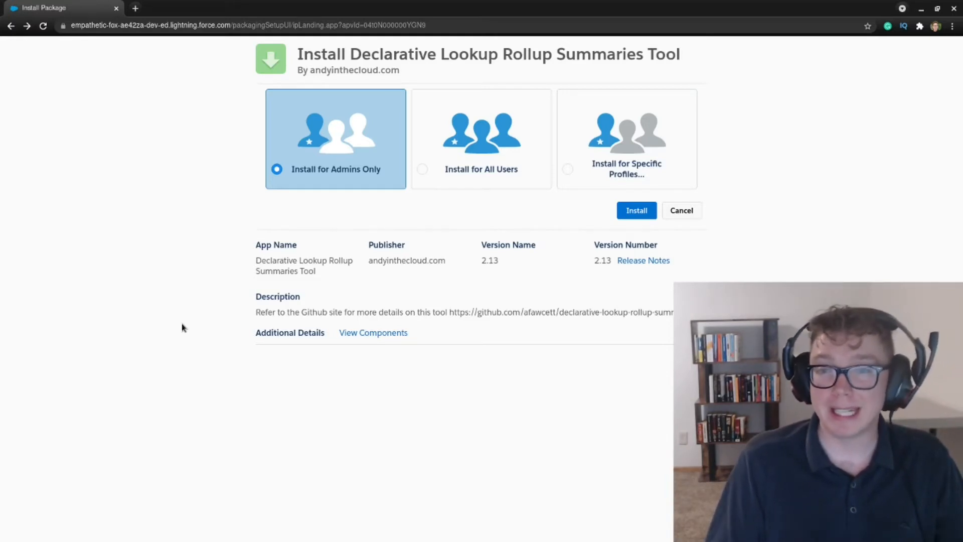
# Step: Install the Declarative Lookup Rollup Summaries Tool 2.13 for admins only
pyautogui.click(626, 210)
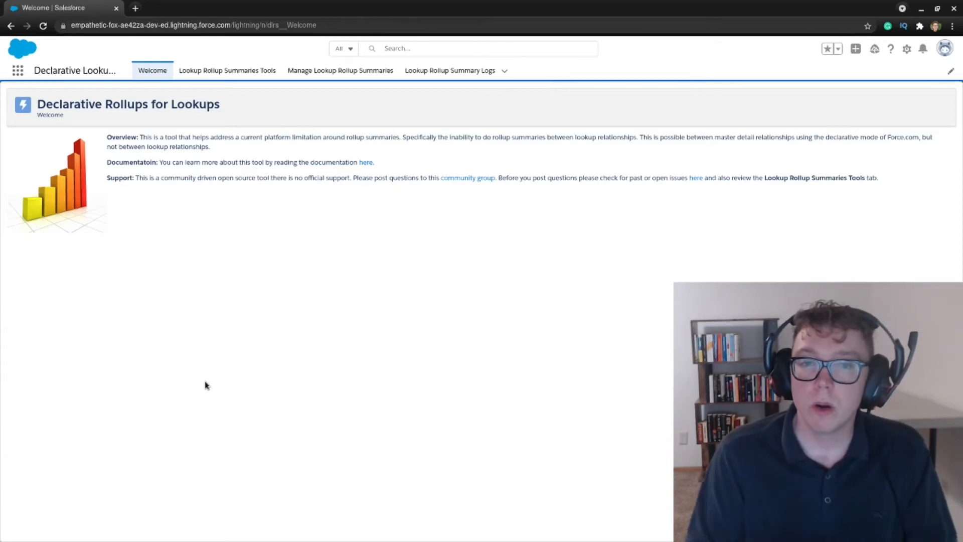
# Step: Go to the Manage Lookup Rollup Summaries page of the rollup app
pyautogui.click(349, 71)
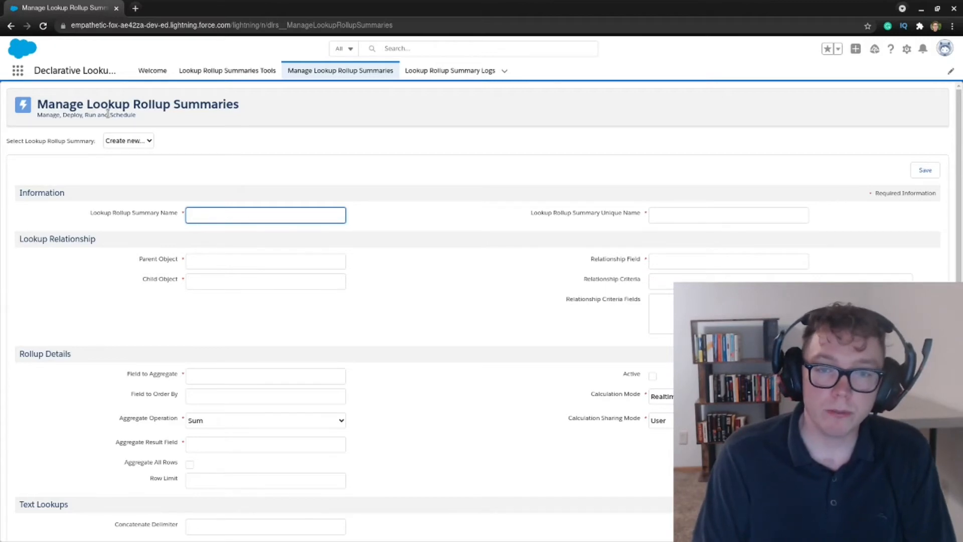
pyautogui.write('Nu')
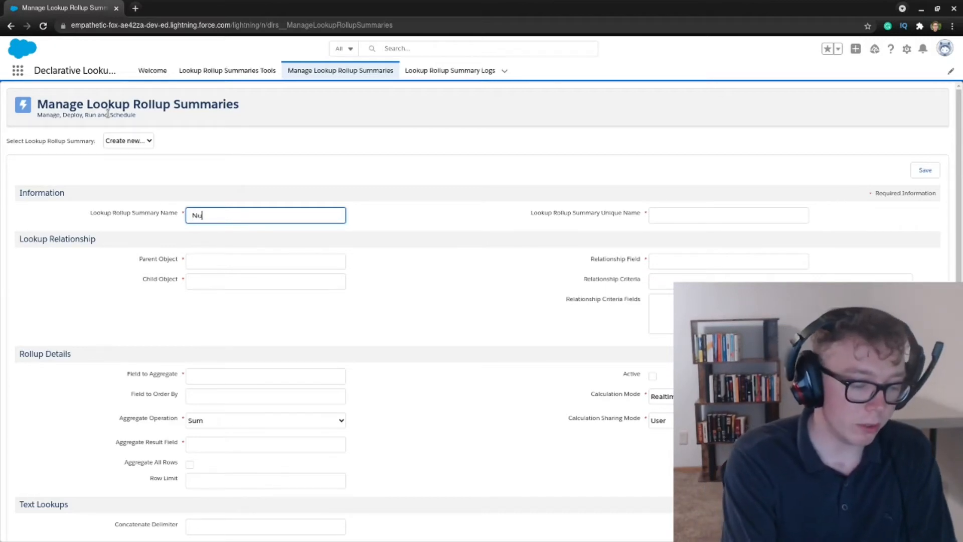
pyautogui.write('mber of Contac')
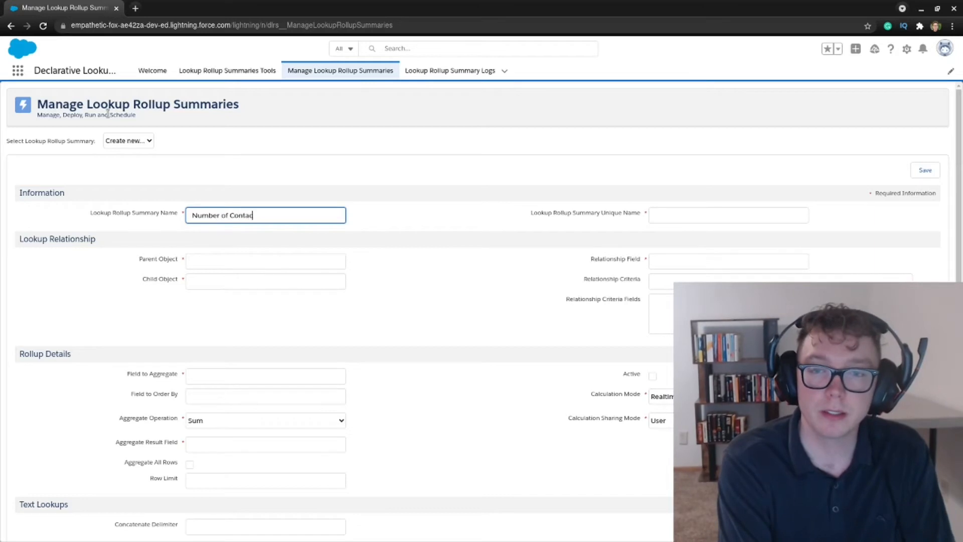
pyautogui.write('ts')
# Step: Fill the rollup's name, parent Account, child Contact and AccountId relationship field, leaving criteria empty
pyautogui.press('Tab')
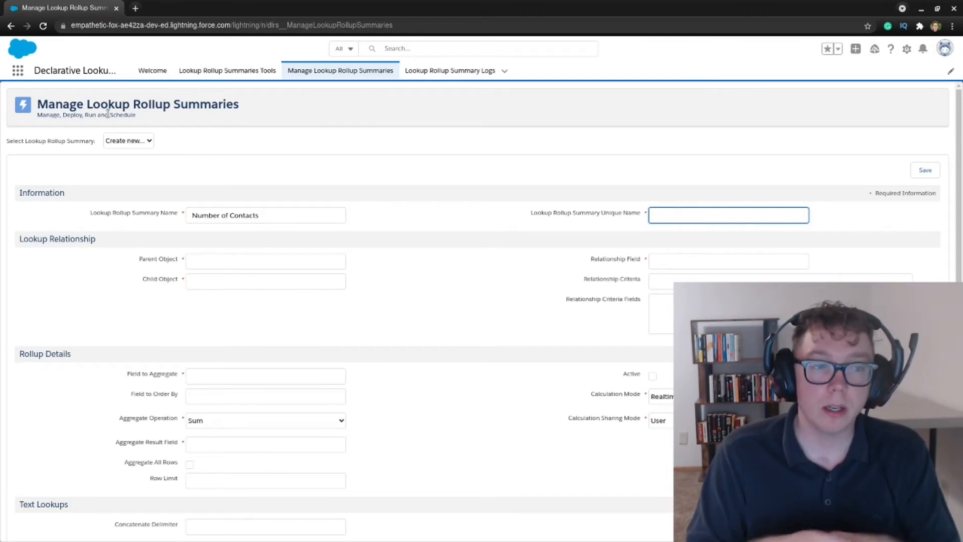
pyautogui.write('Numbe')
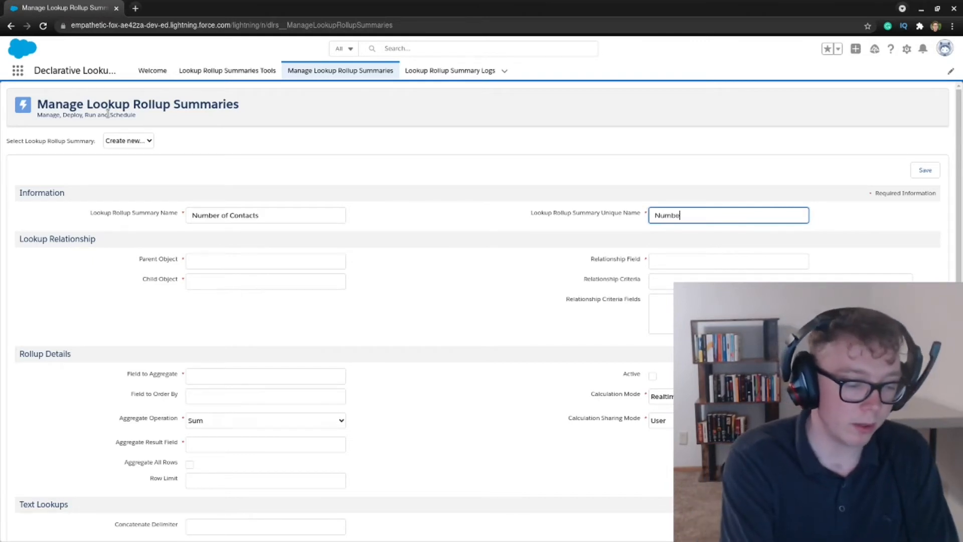
pyautogui.write('r_of_C')
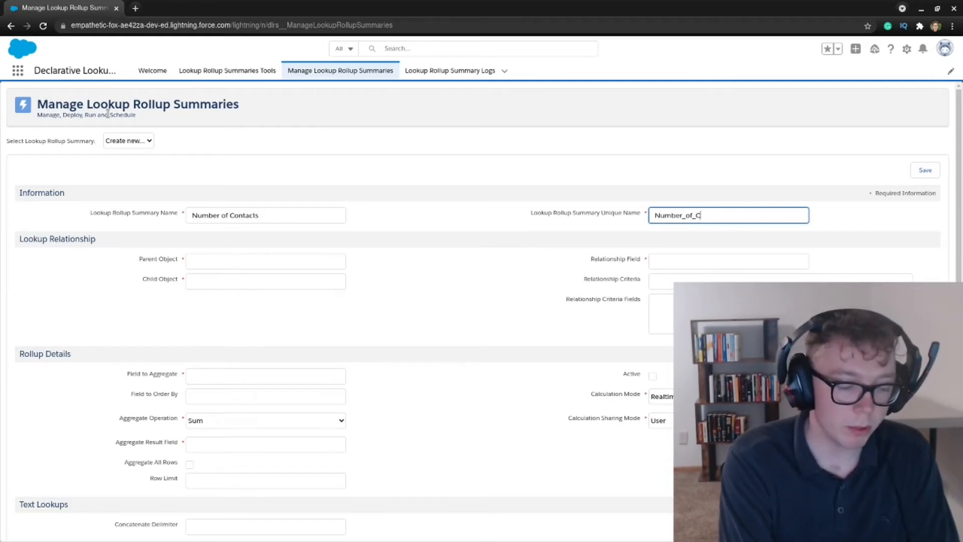
pyautogui.write('ontact')
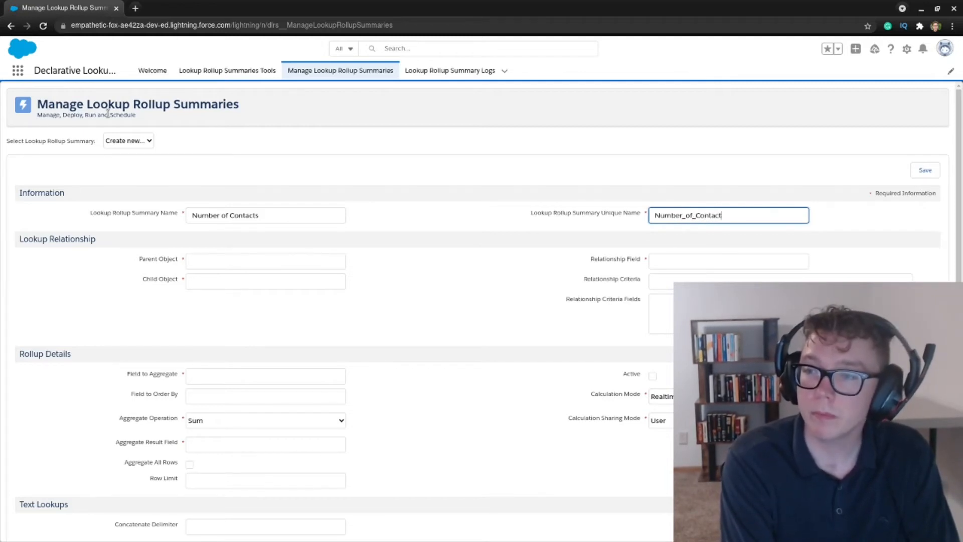
pyautogui.write('s')
pyautogui.press('Tab')
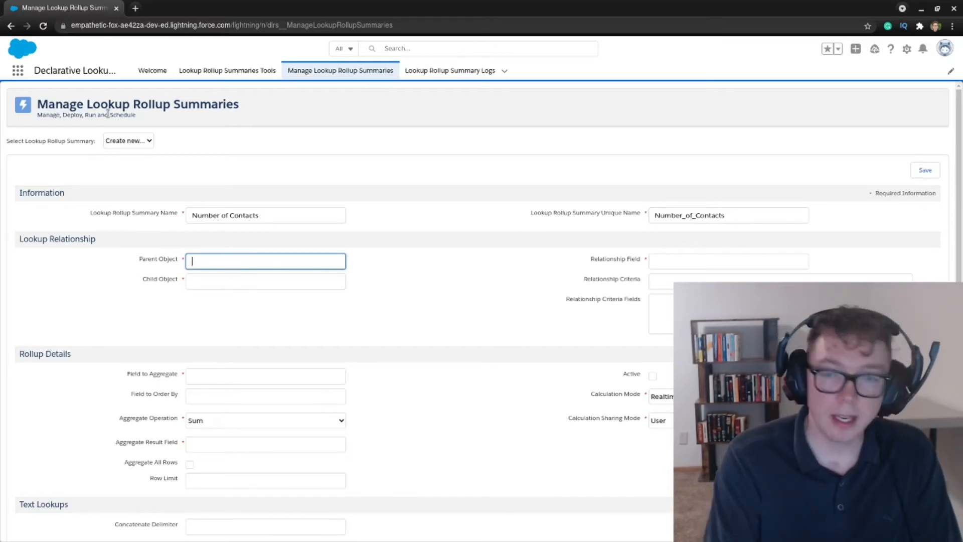
pyautogui.write('Account')
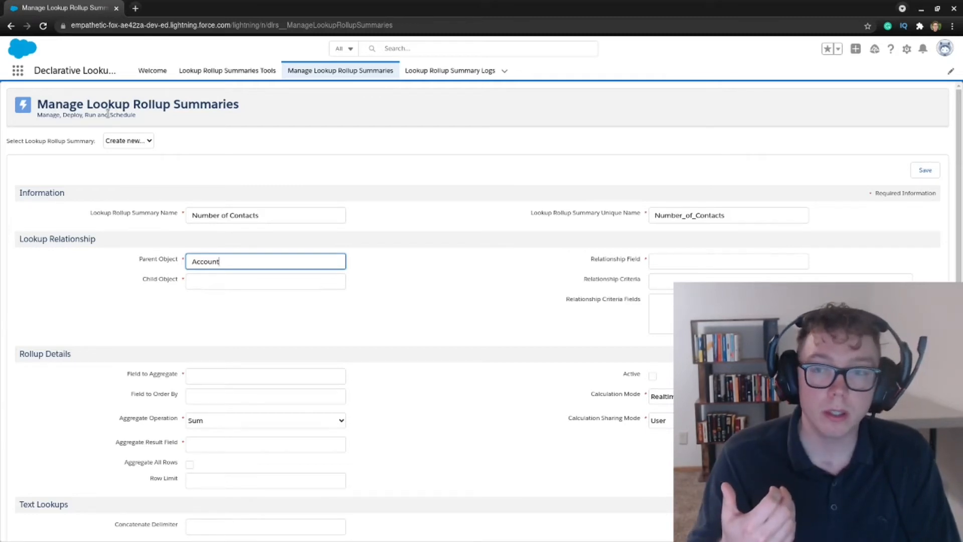
pyautogui.press('Tab')
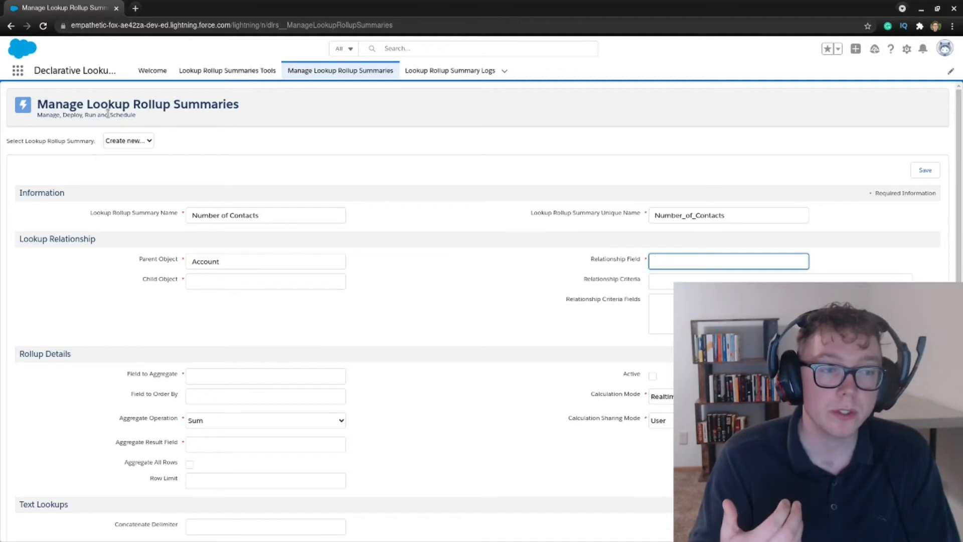
pyautogui.click(234, 278)
pyautogui.write('Contac')
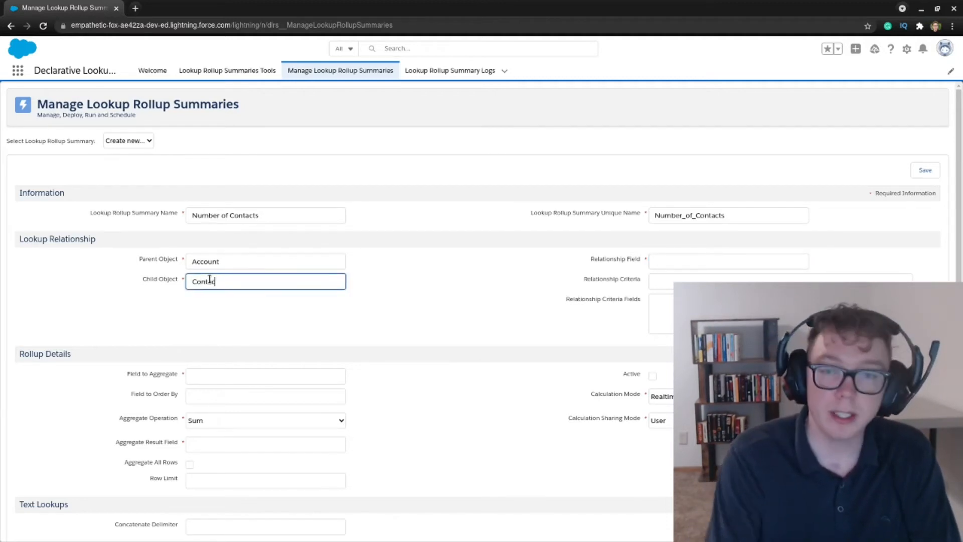
pyautogui.write('t')
pyautogui.click(750, 260)
pyautogui.write('AccountI')
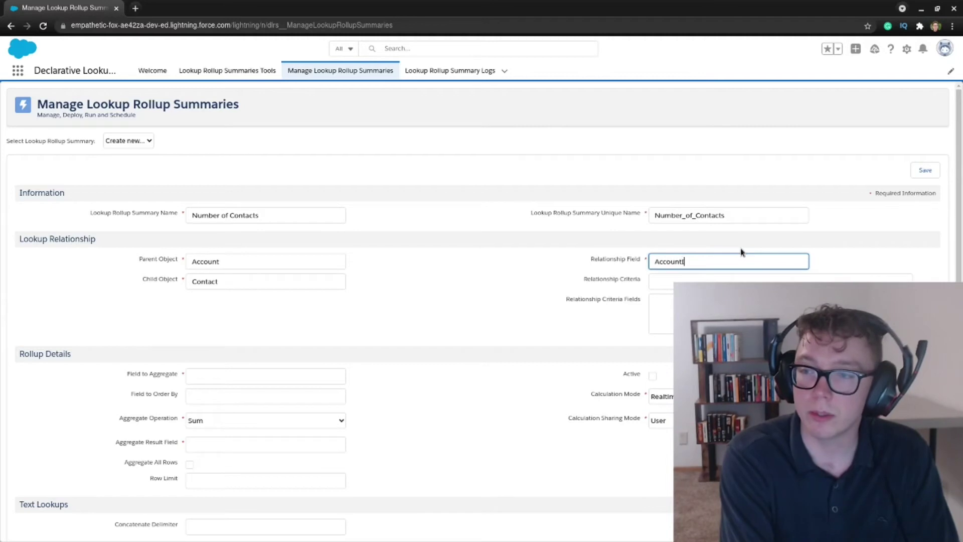
pyautogui.write('d')
pyautogui.hotkey('shift', 'Tab')
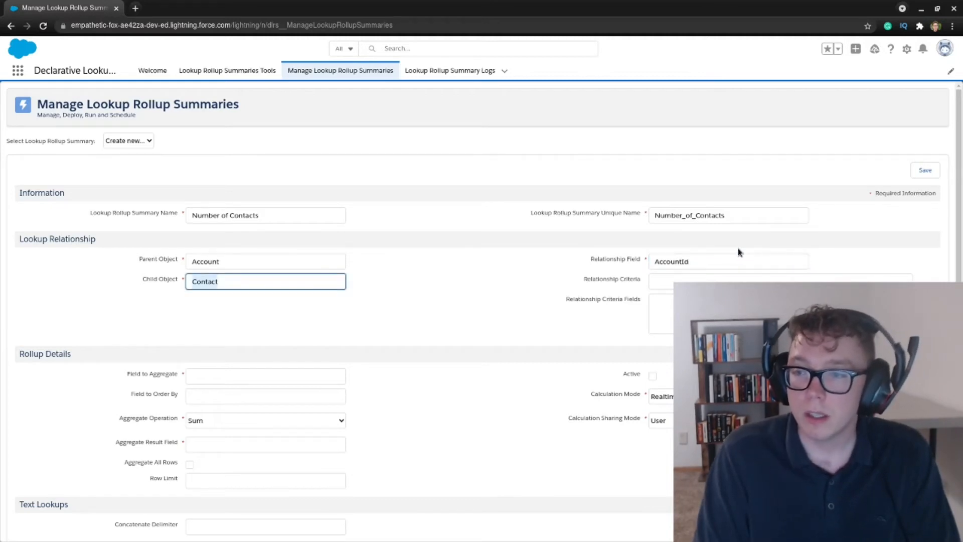
pyautogui.press('Tab')
pyautogui.press('Tab')
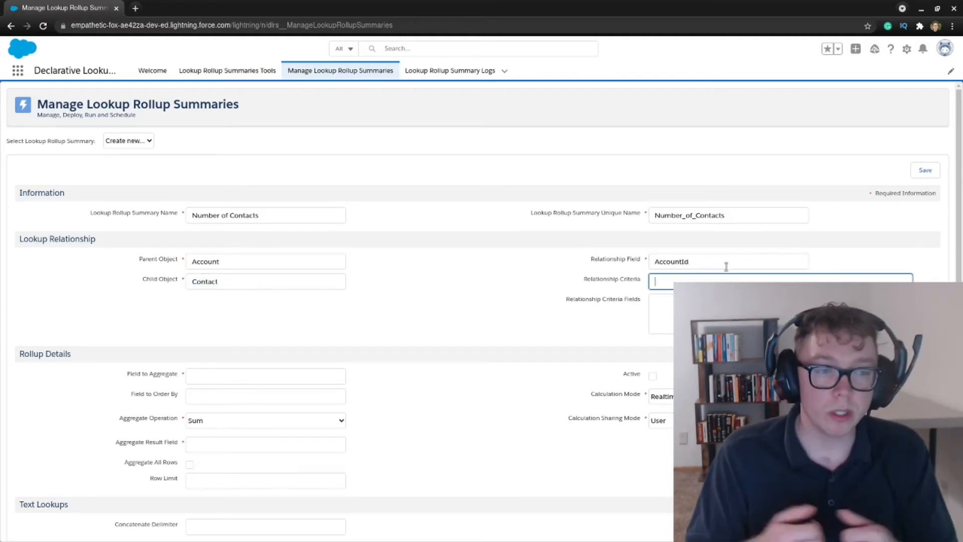
pyautogui.click(548, 298)
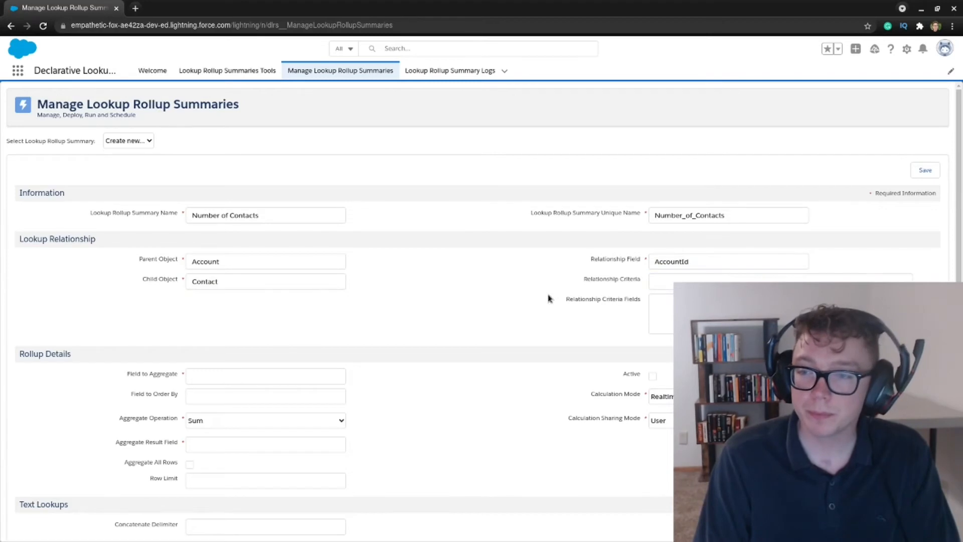
pyautogui.scroll(-1, 414, 292)
# Step: Aggregate the Id field with the Count operation, then move to the result field
pyautogui.click(241, 321)
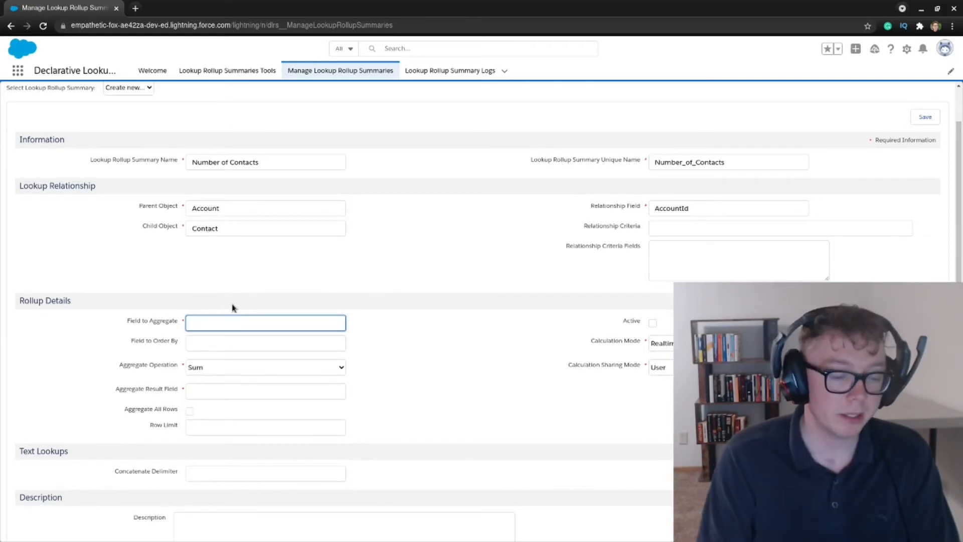
pyautogui.write('Id')
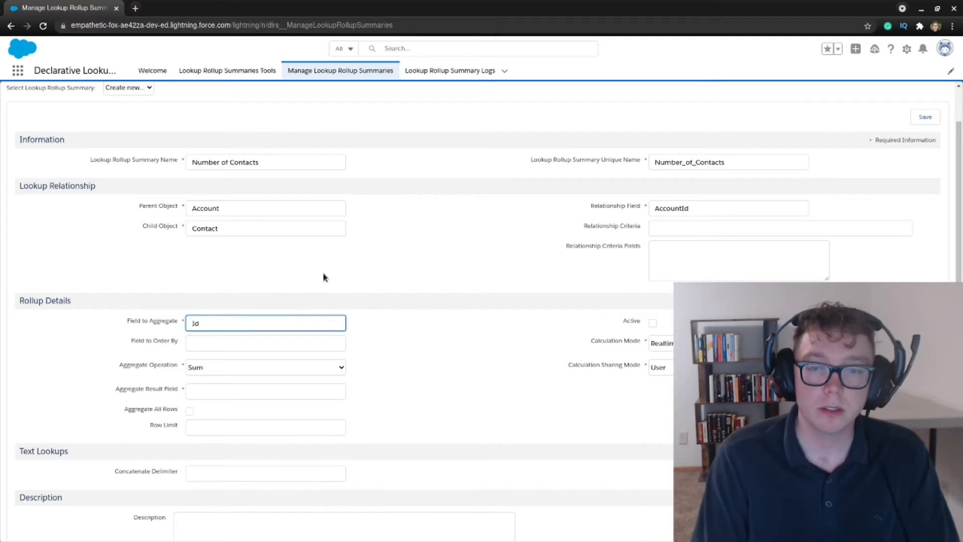
pyautogui.click(348, 343)
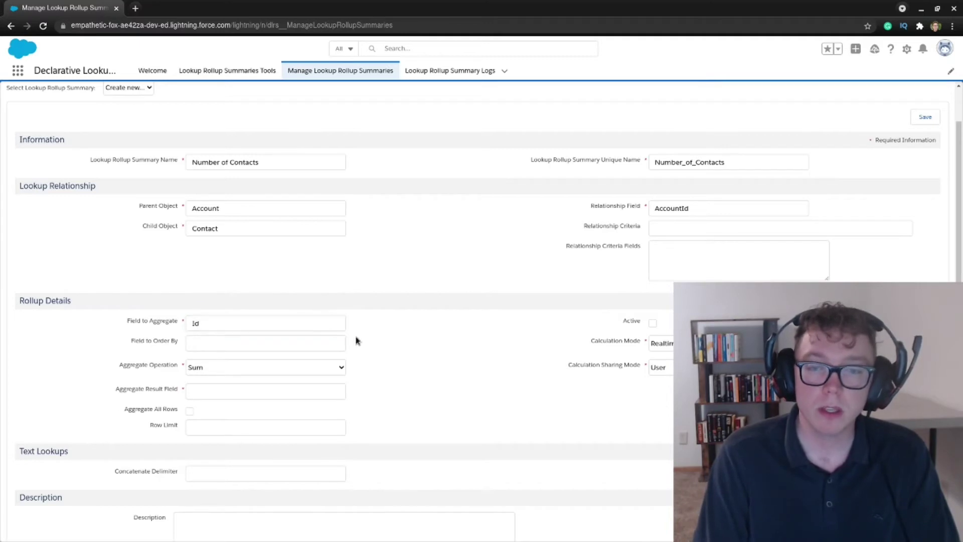
pyautogui.click(329, 368)
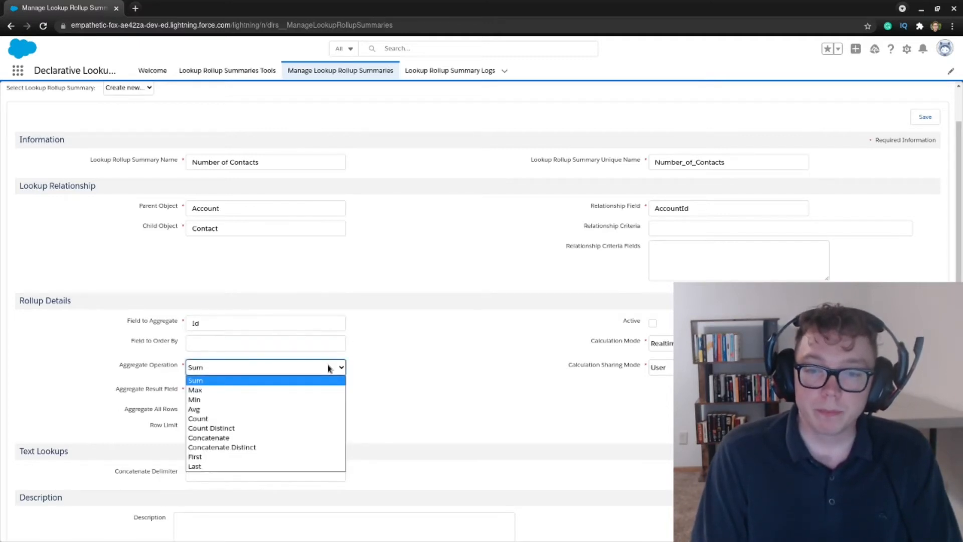
pyautogui.click(271, 420)
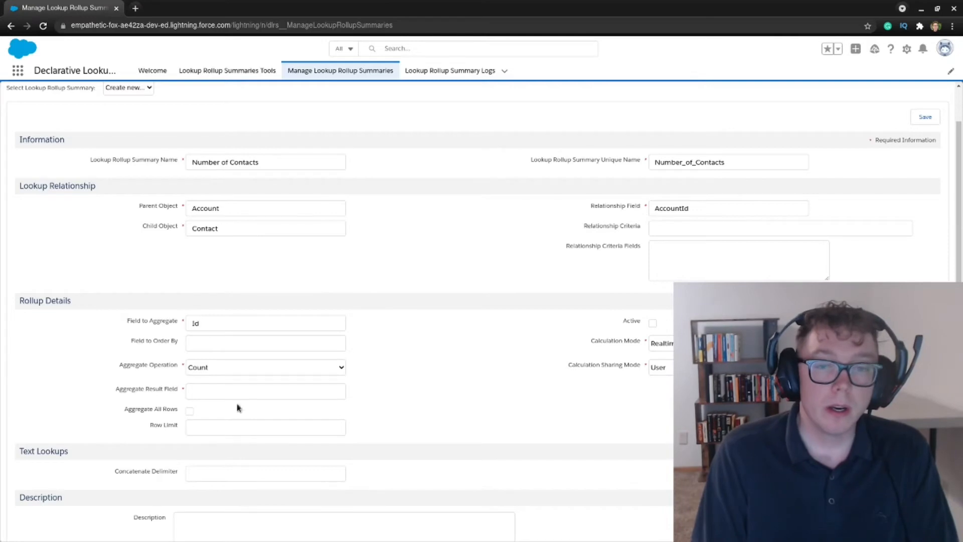
pyautogui.click(241, 389)
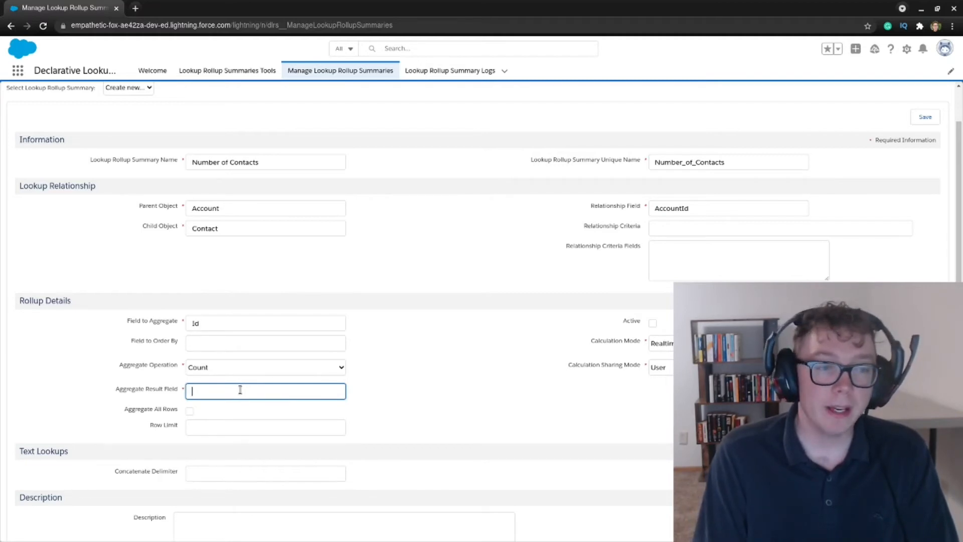
# Step: From Setup's Object Manager, start a new custom field on Account's Fields & Relationships
pyautogui.click(908, 49)
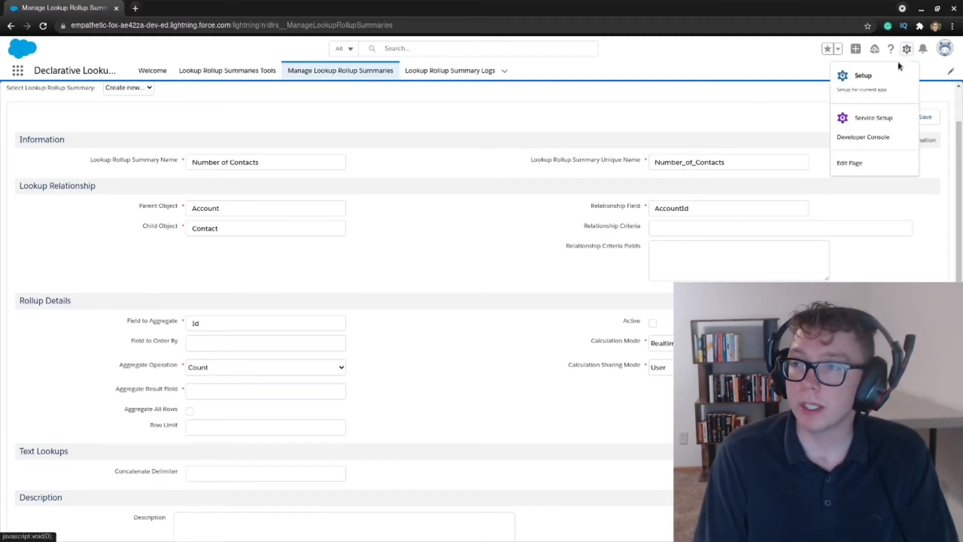
pyautogui.click(886, 76)
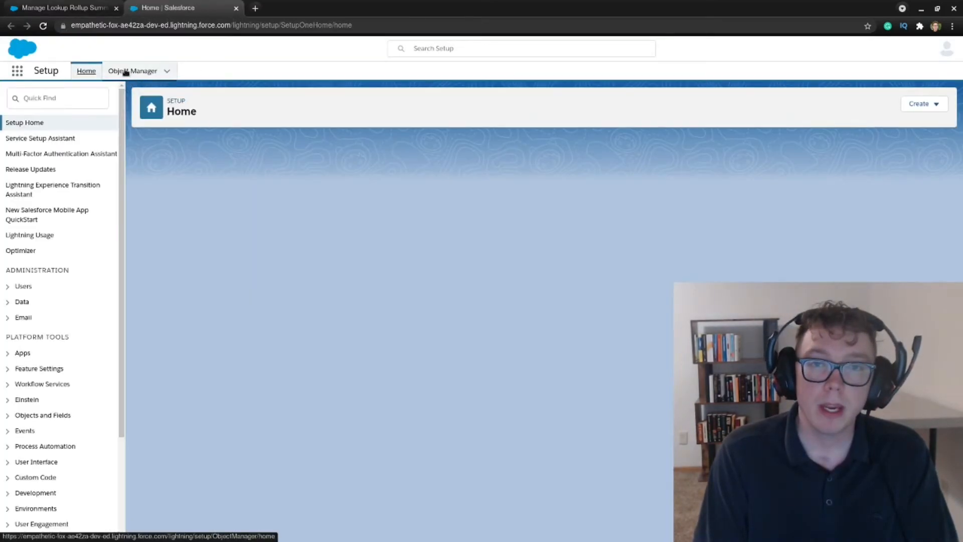
pyautogui.click(127, 70)
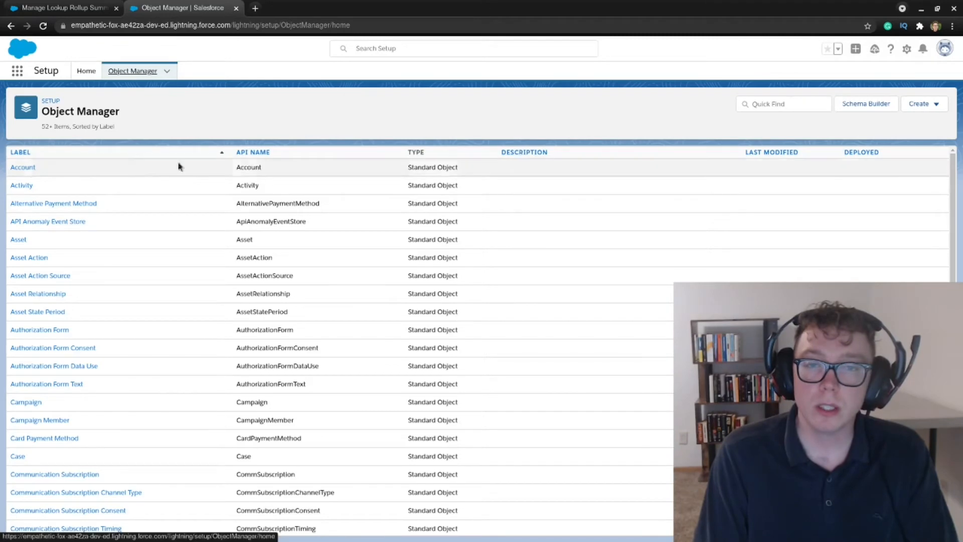
pyautogui.click(29, 168)
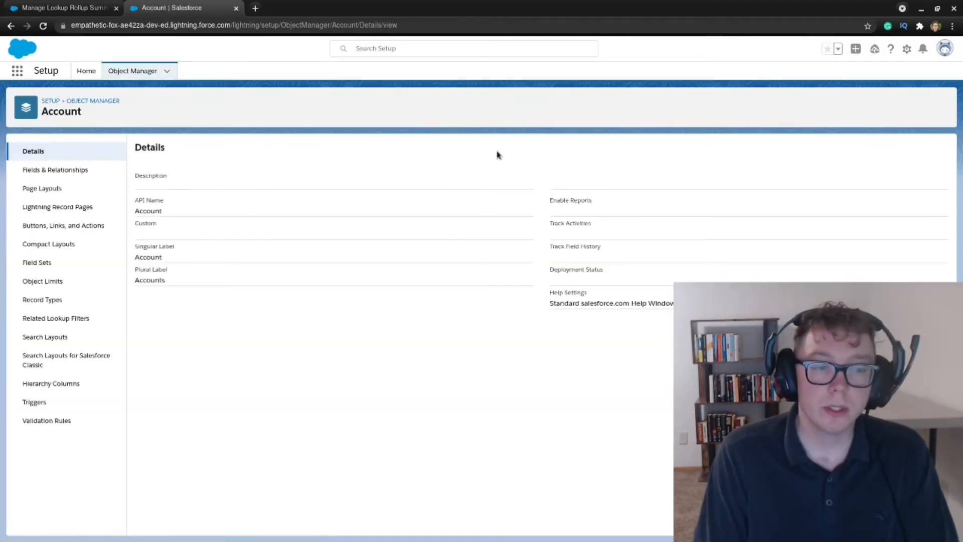
pyautogui.click(84, 176)
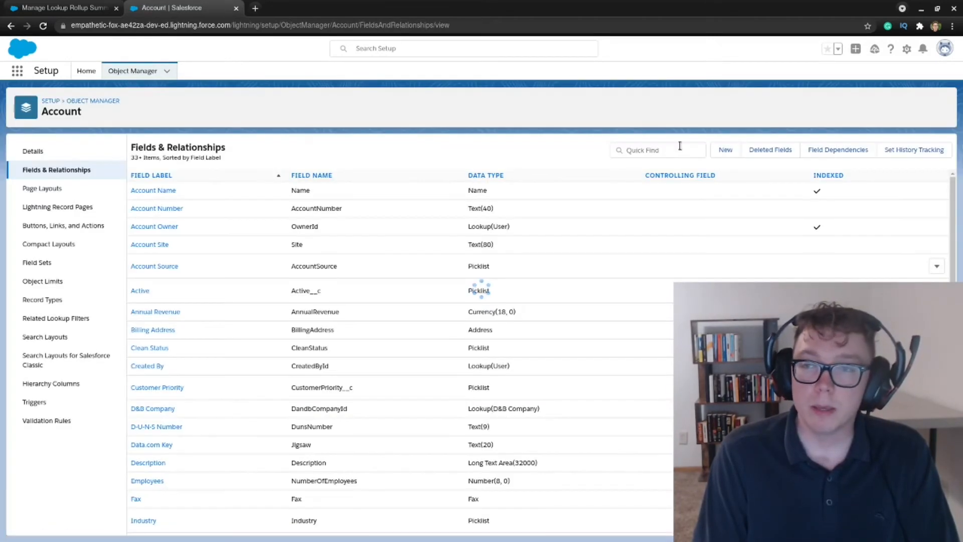
pyautogui.click(727, 150)
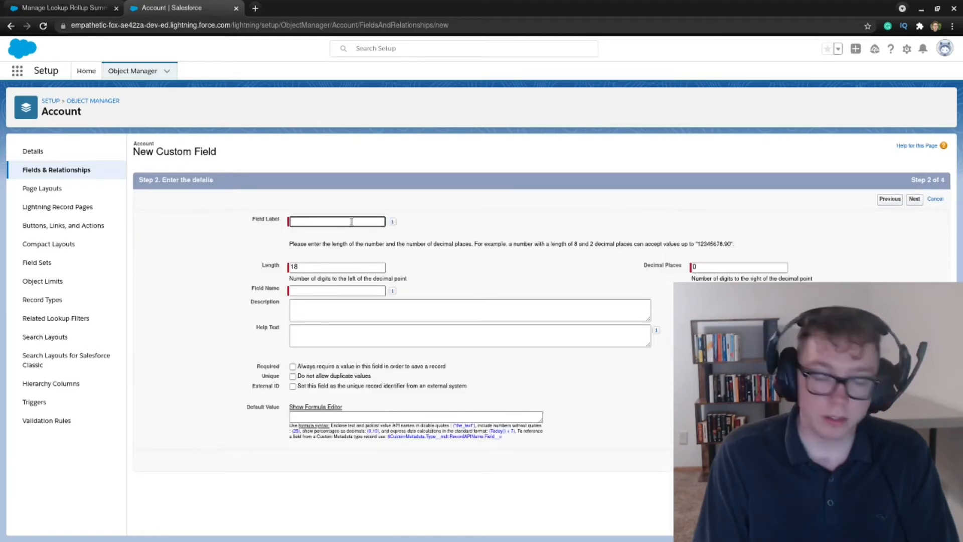
pyautogui.write('Number of Co')
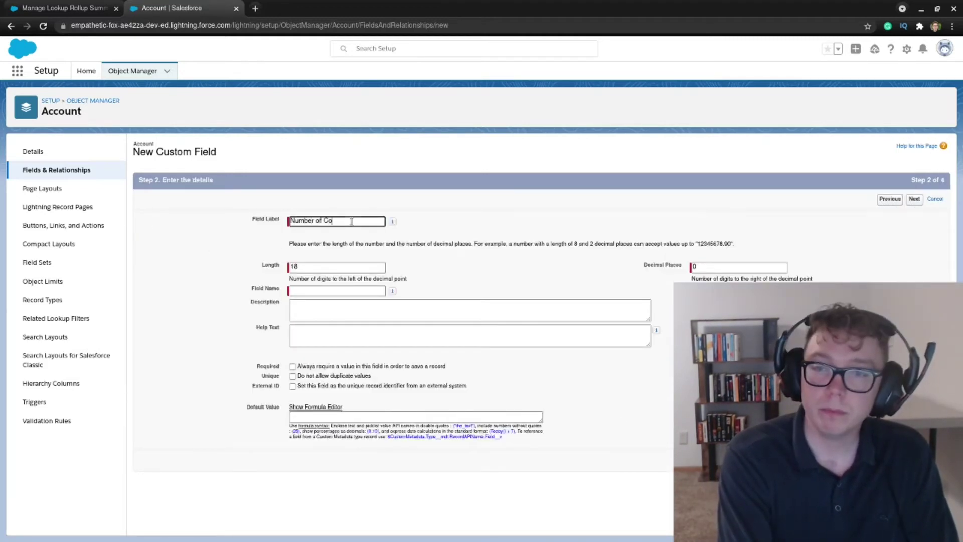
pyautogui.write('ntacts')
# Step: Save the 'Number of Contacts' number field, keeping default security and all Account page layouts
pyautogui.press('Tab')
pyautogui.press('Tab')
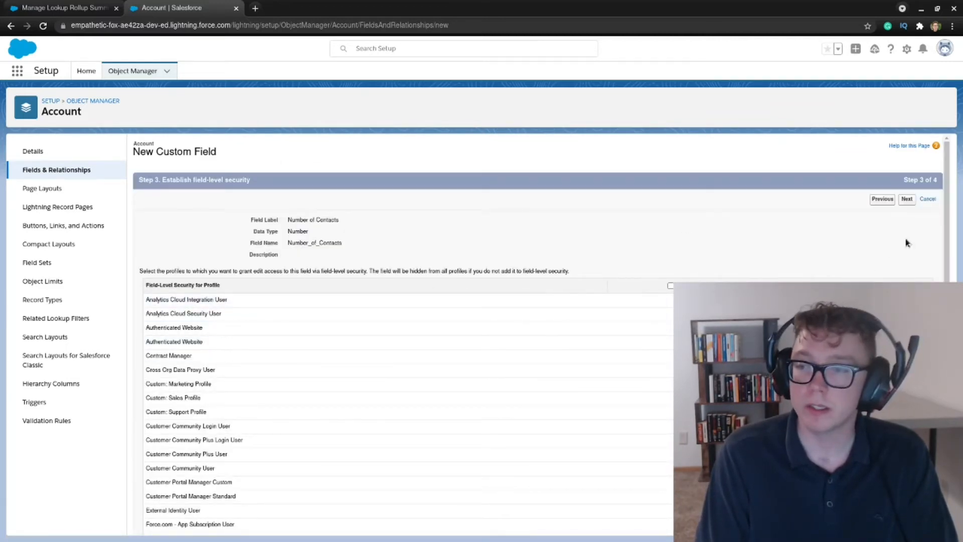
pyautogui.click(909, 200)
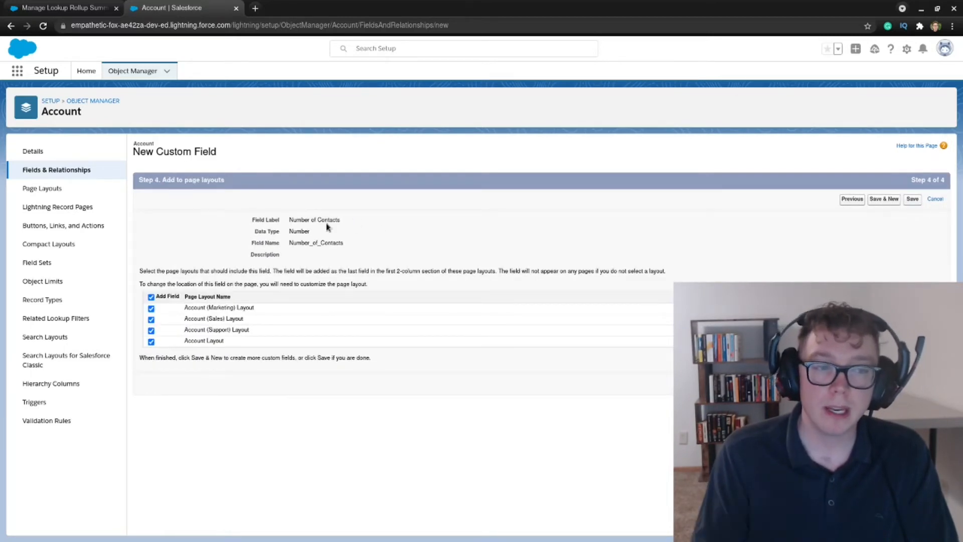
pyautogui.click(916, 200)
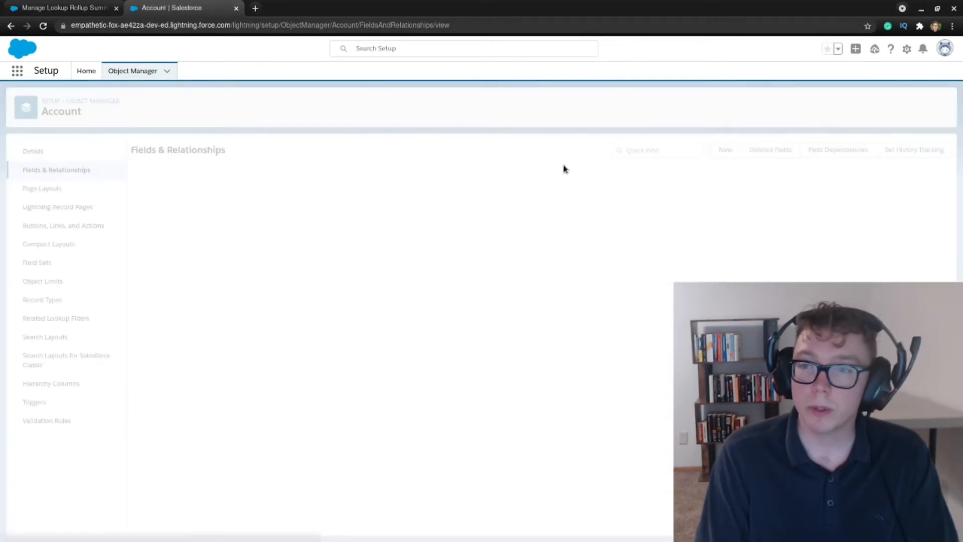
pyautogui.write('num')
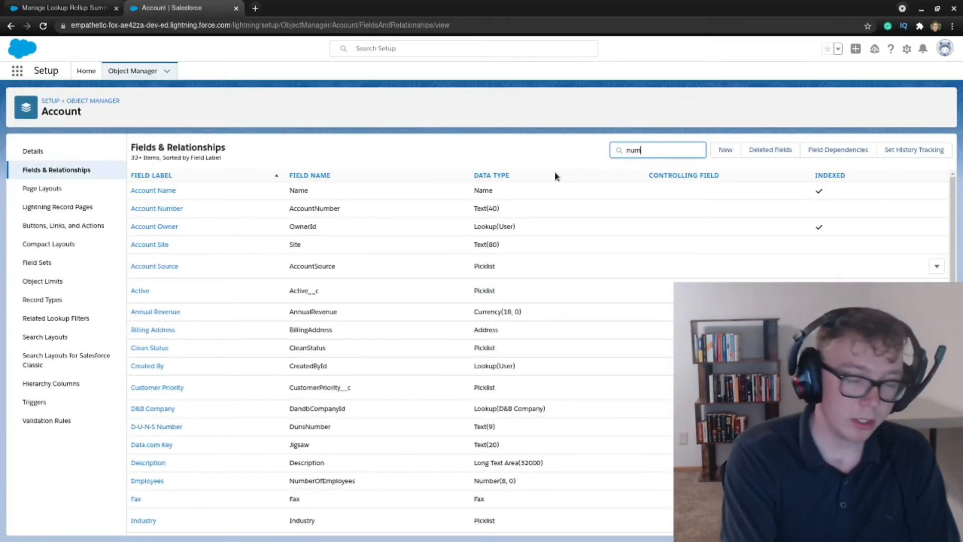
pyautogui.write('b')
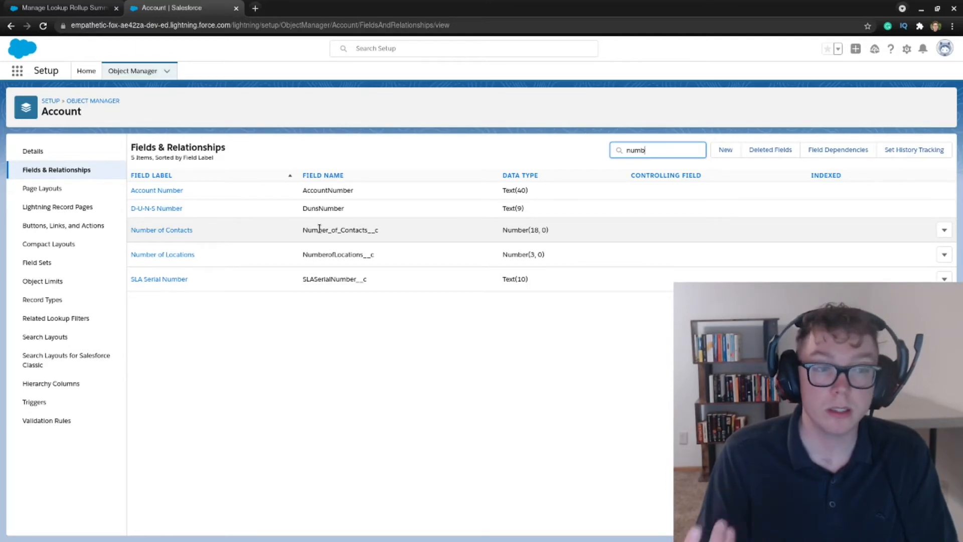
# Step: Copy the Number_of_Contacts__c API name and return to the rollup form
pyautogui.click(319, 229)
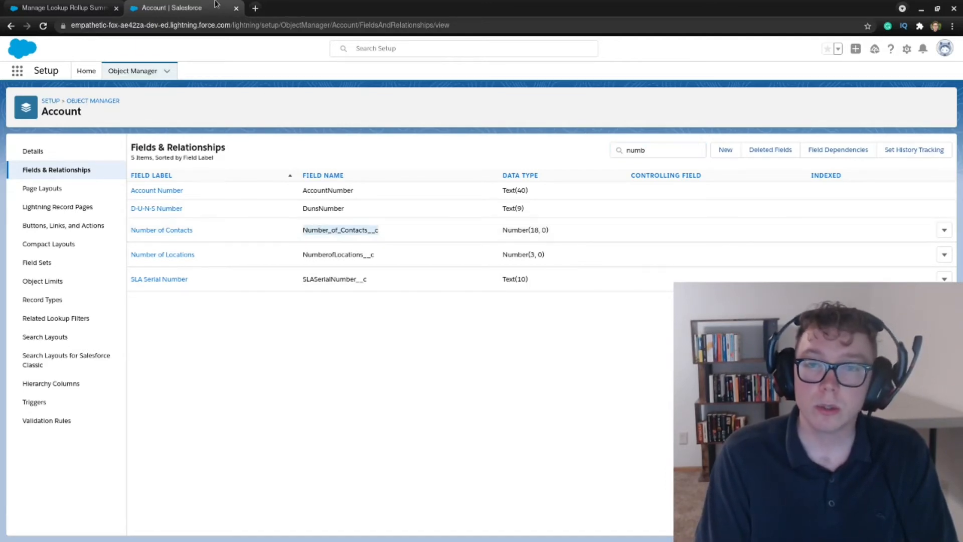
pyautogui.hotkey('ctrl', 'shift', 'Tab')
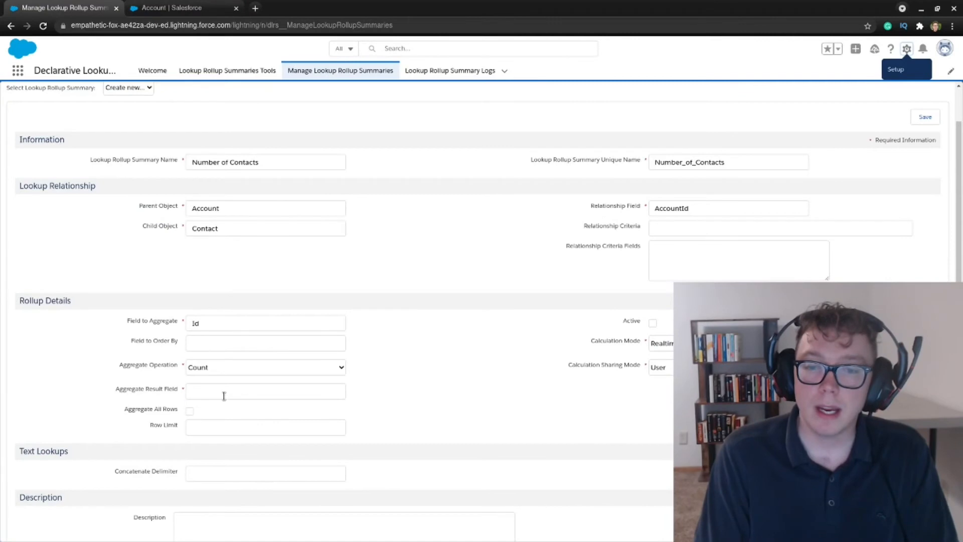
# Step: Paste Number_of_Contacts__c as the Aggregate Result Field
pyautogui.click(223, 397)
pyautogui.write('Number_of_Contacts__c')
pyautogui.click(443, 377)
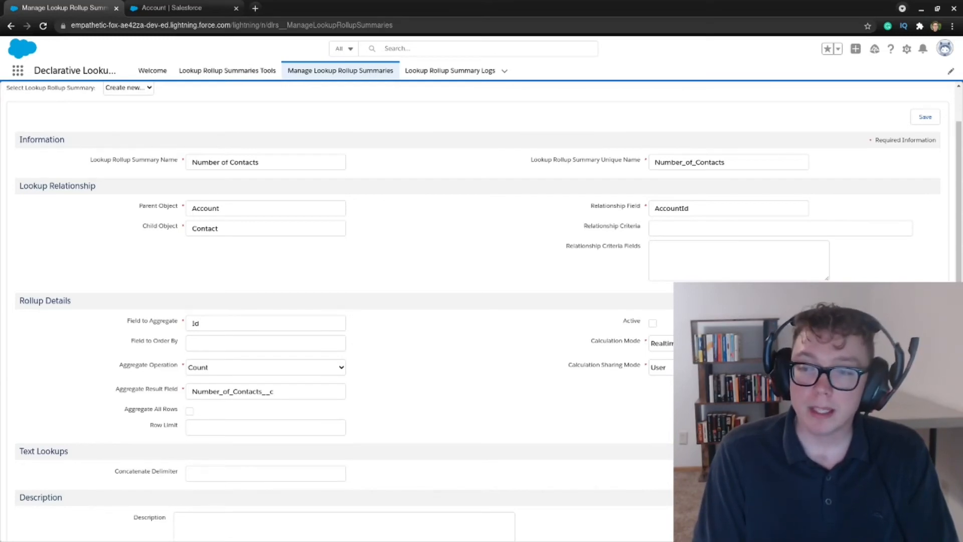
# Step: Set Calculation Sharing Mode to System and save the rollup summary
pyautogui.click(661, 367)
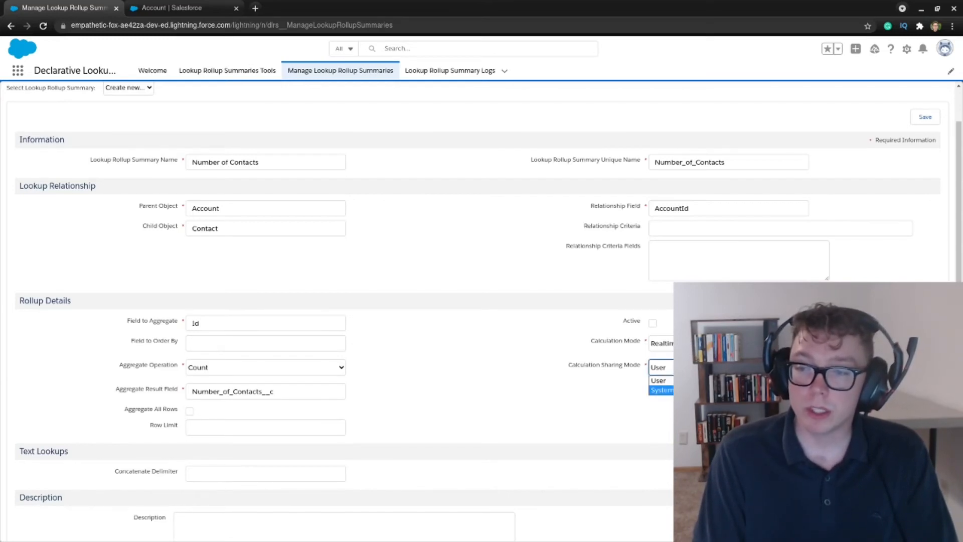
pyautogui.click(661, 391)
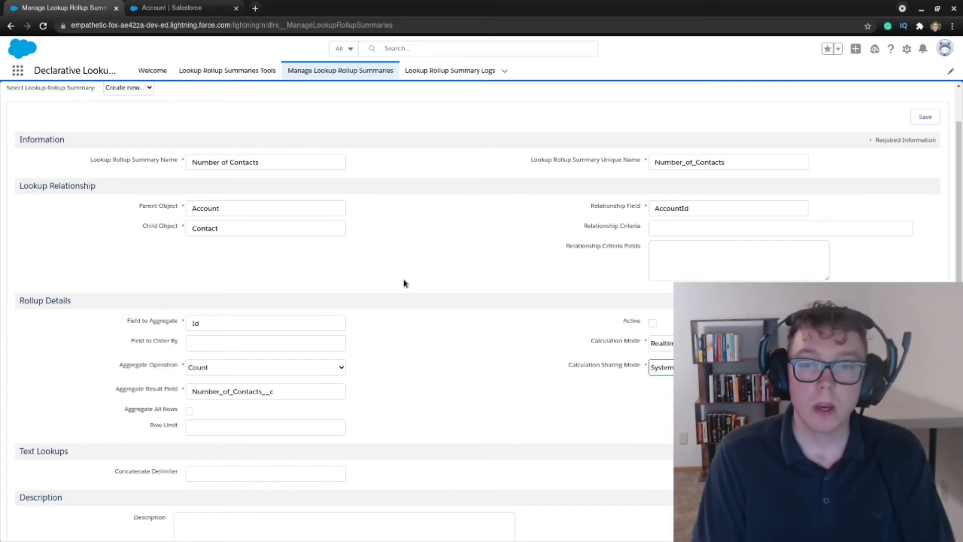
pyautogui.scroll(-2, 404, 291)
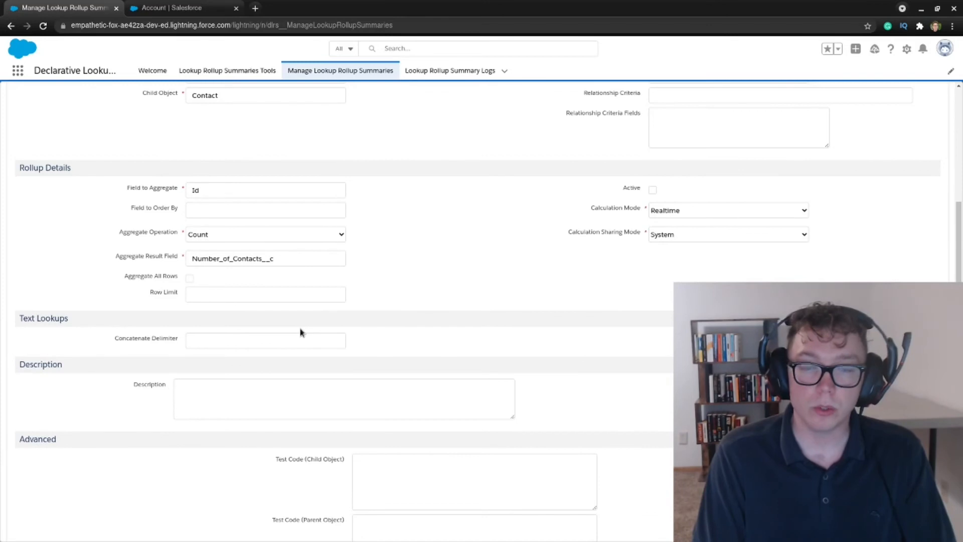
pyautogui.scroll(-1, 404, 288)
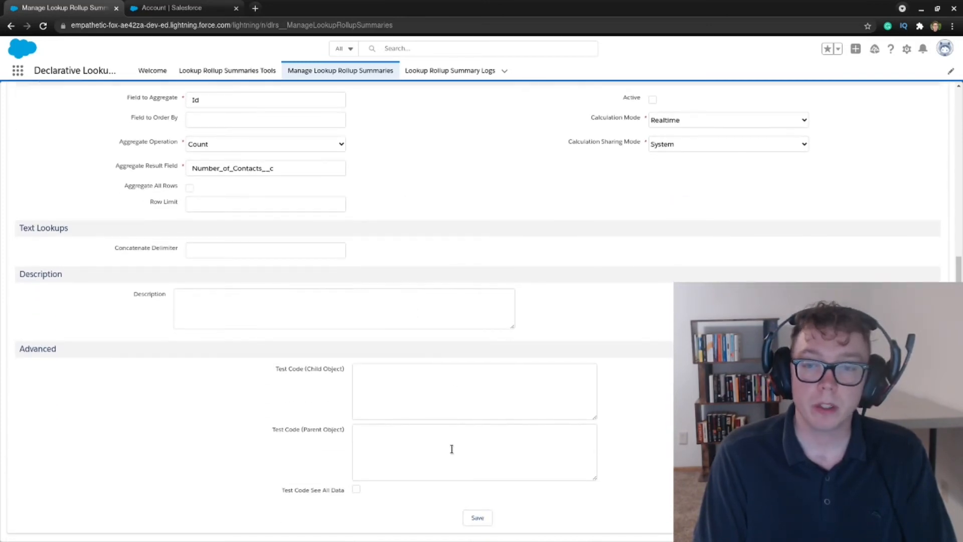
pyautogui.click(467, 520)
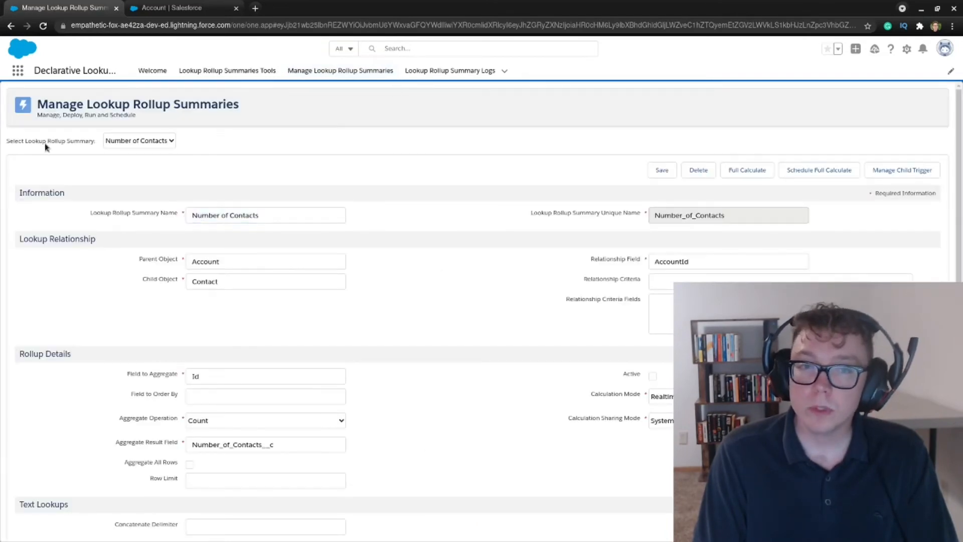
# Step: Keep Number of Contacts selected and go to Manage Child Trigger for the Contact object
pyautogui.click(144, 141)
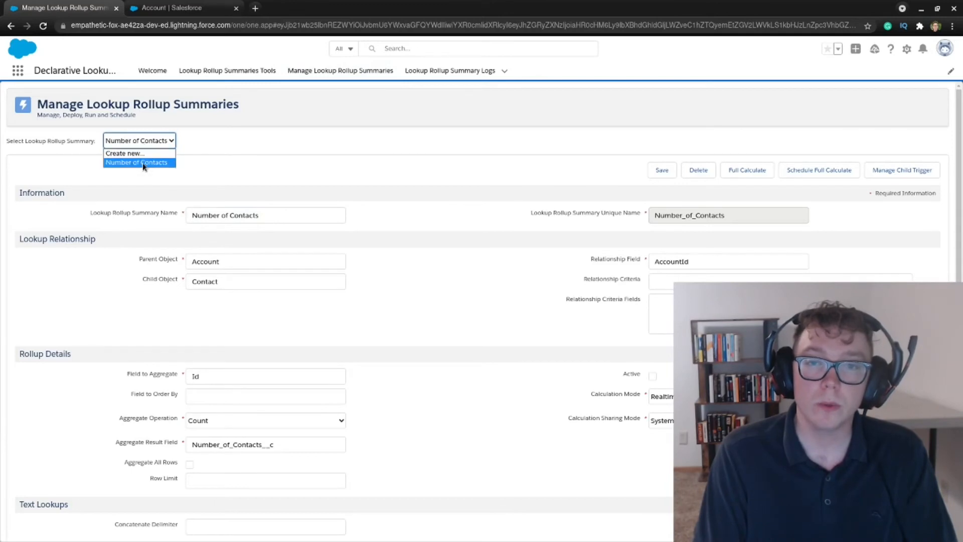
pyautogui.click(143, 163)
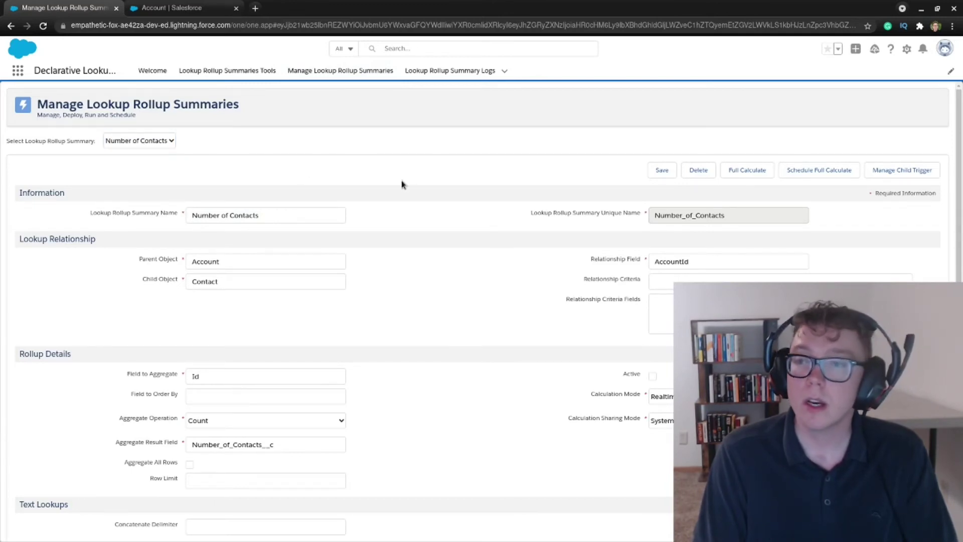
pyautogui.click(875, 170)
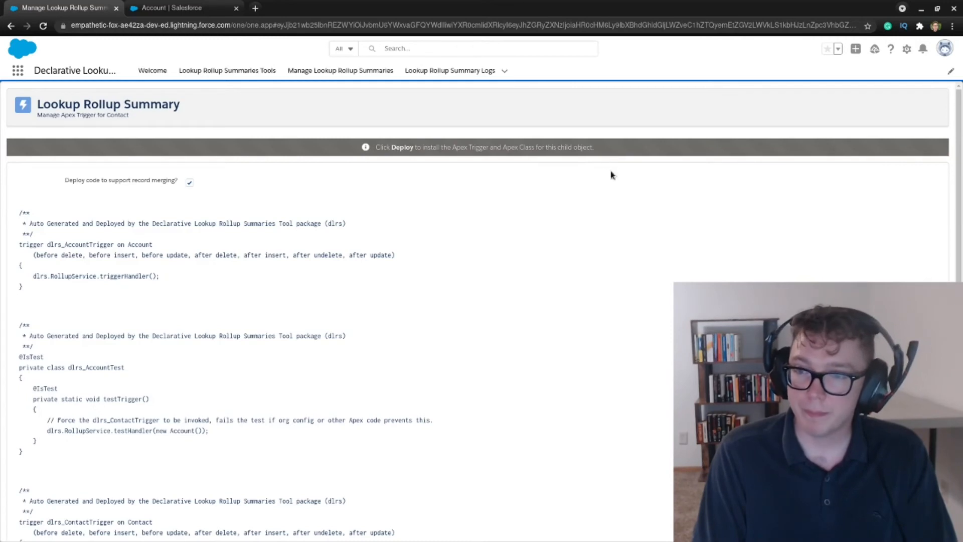
pyautogui.scroll(-3, 391, 188)
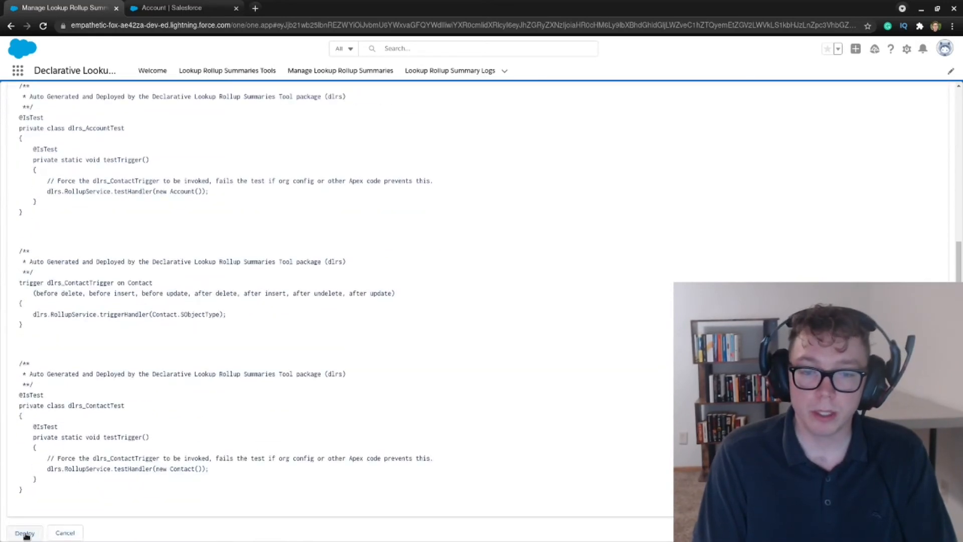
pyautogui.scroll(1, 259, 449)
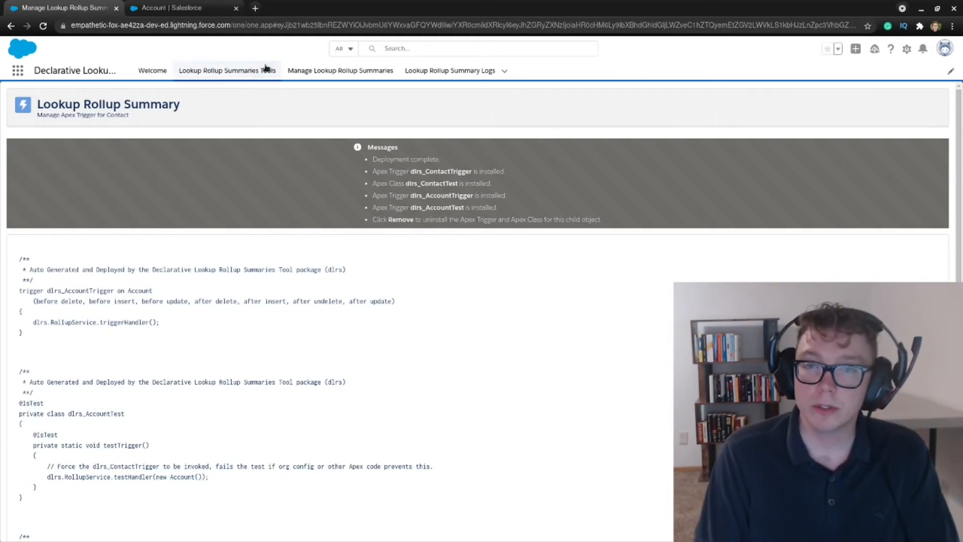
# Step: Load the Number of Contacts rollup on the management page and mark it Active
pyautogui.click(320, 68)
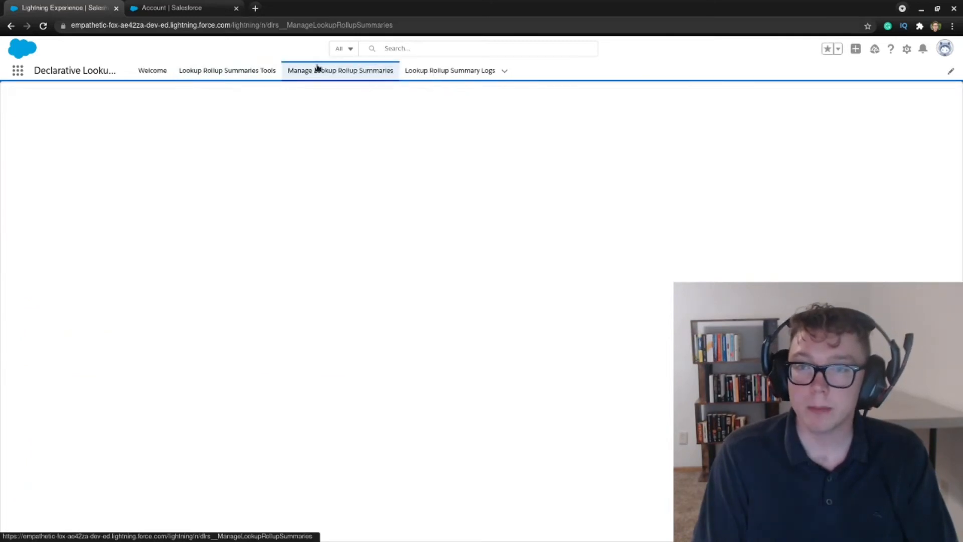
pyautogui.click(150, 141)
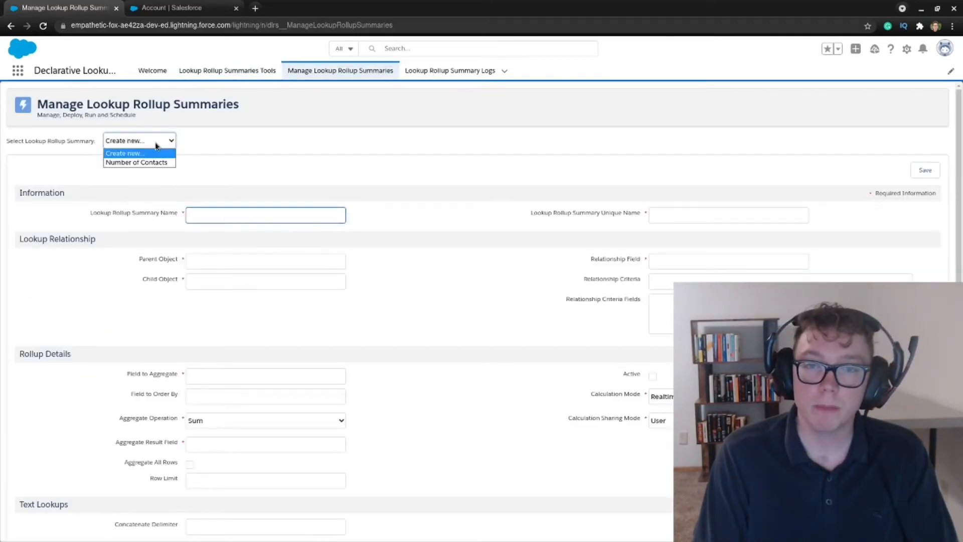
pyautogui.click(148, 161)
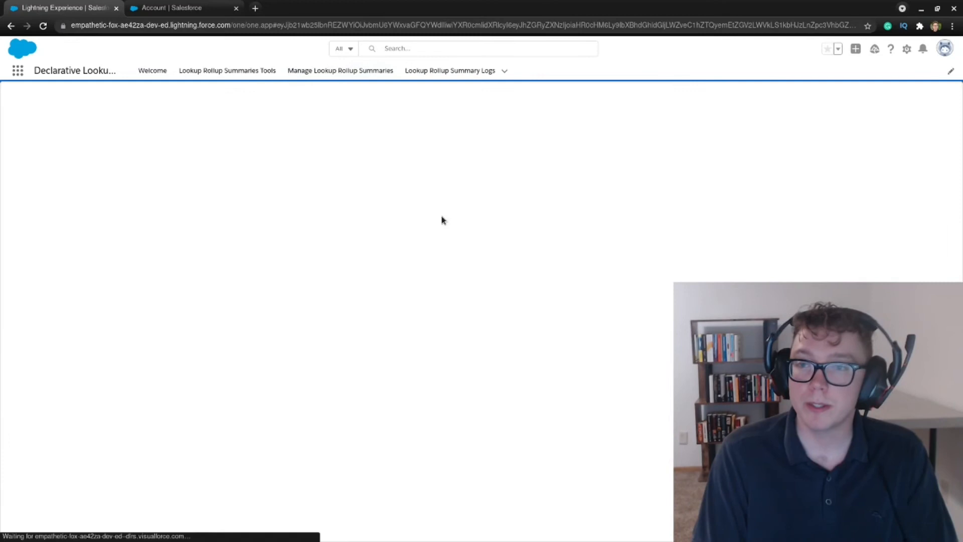
pyautogui.scroll(-2, 490, 377)
pyautogui.scroll(-2, 549, 361)
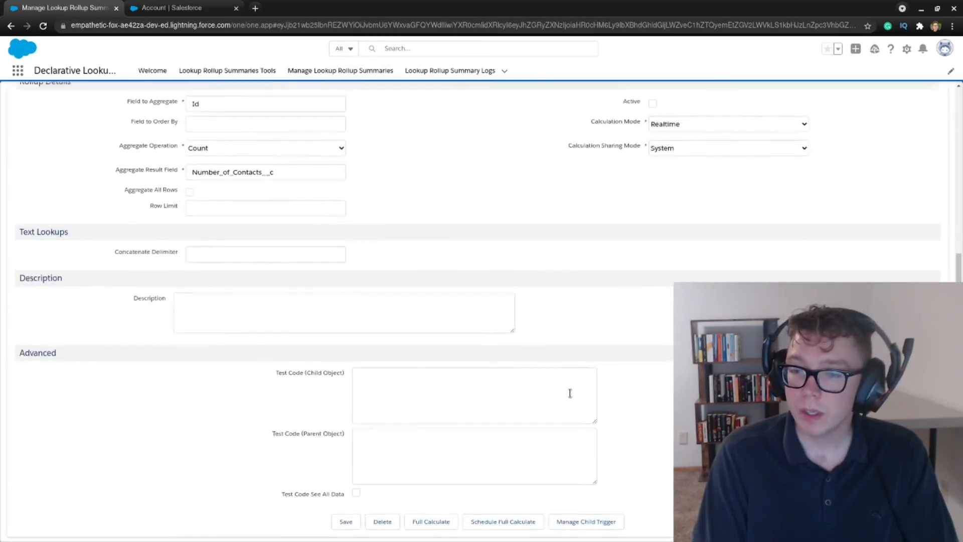
pyautogui.scroll(3, 602, 369)
pyautogui.scroll(2, 648, 344)
pyautogui.scroll(-1, 658, 261)
pyautogui.click(652, 259)
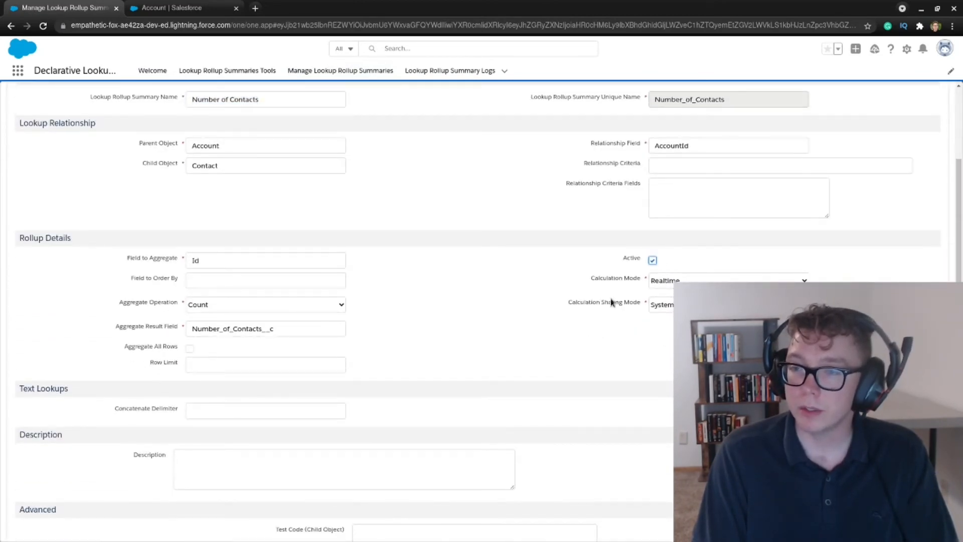
pyautogui.scroll(2, 662, 218)
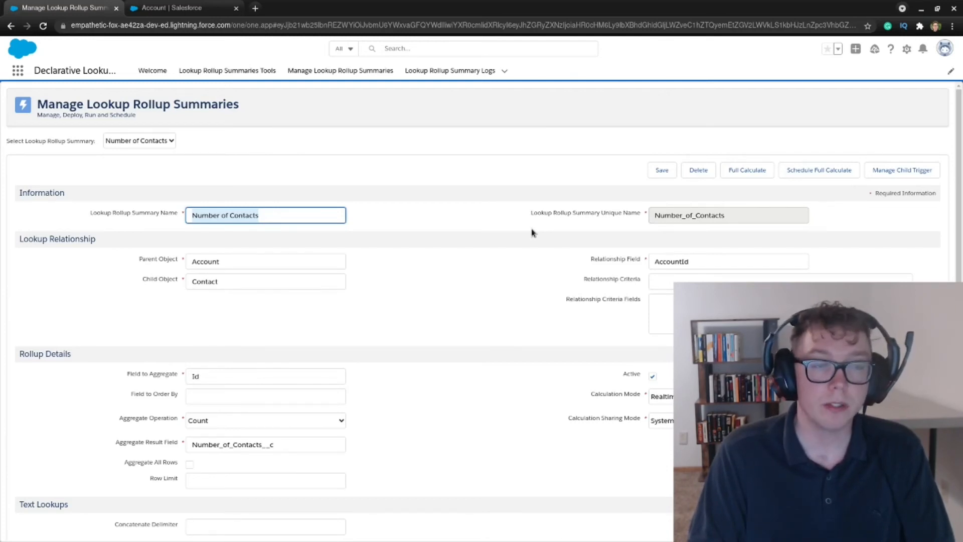
# Step: Run a Full Calculate Job for Number of Contacts with an empty WHERE clause
pyautogui.click(735, 172)
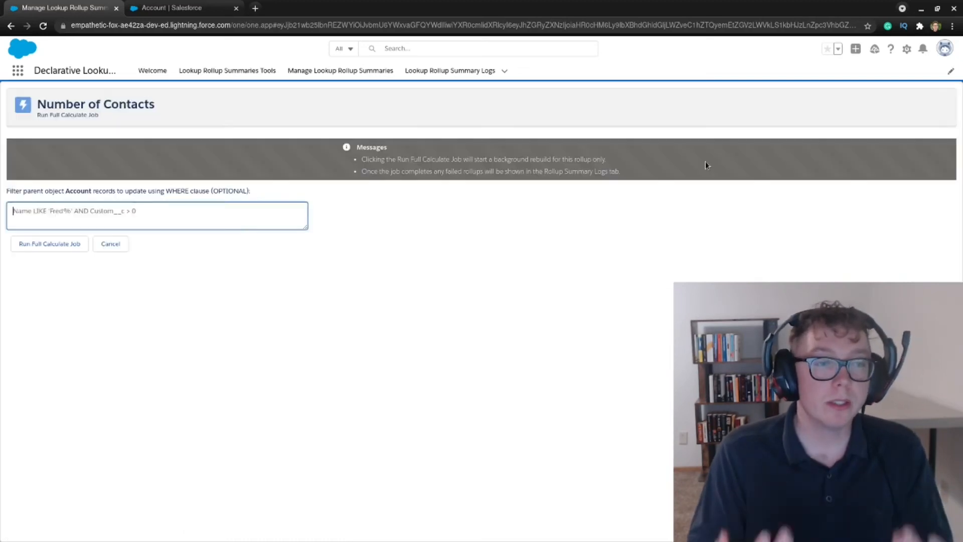
pyautogui.click(50, 244)
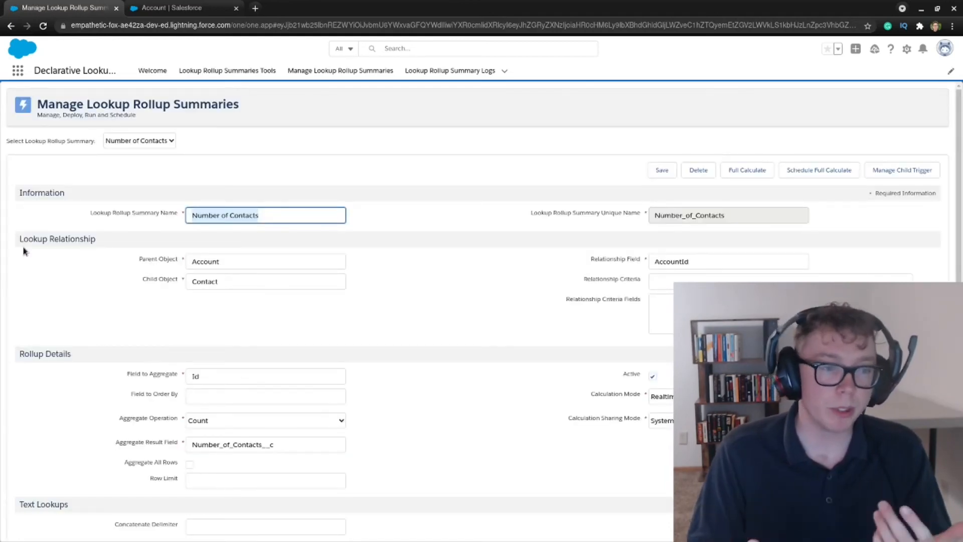
pyautogui.click(55, 147)
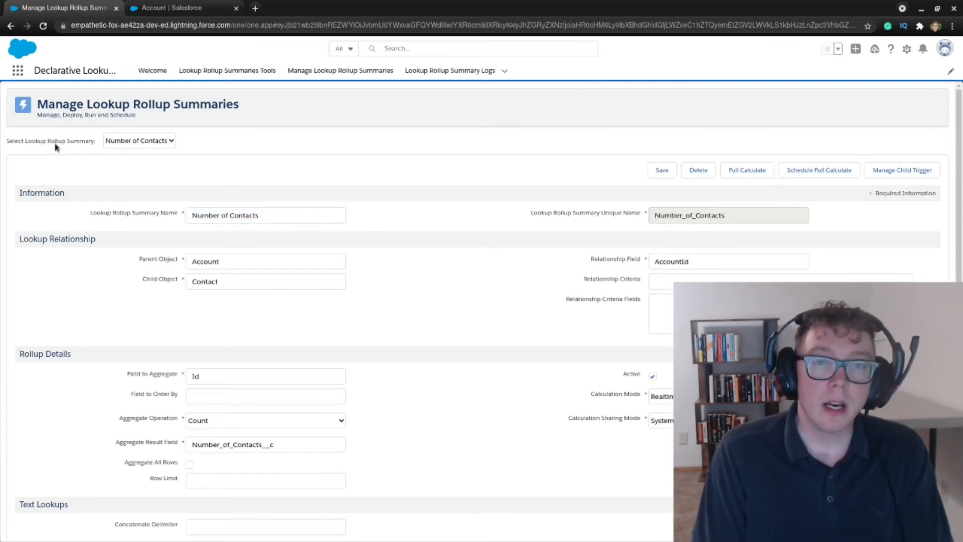
# Step: Switch to the Sales app and view G2 Technologies' Details, where Number of Contacts reads 1
pyautogui.click(17, 71)
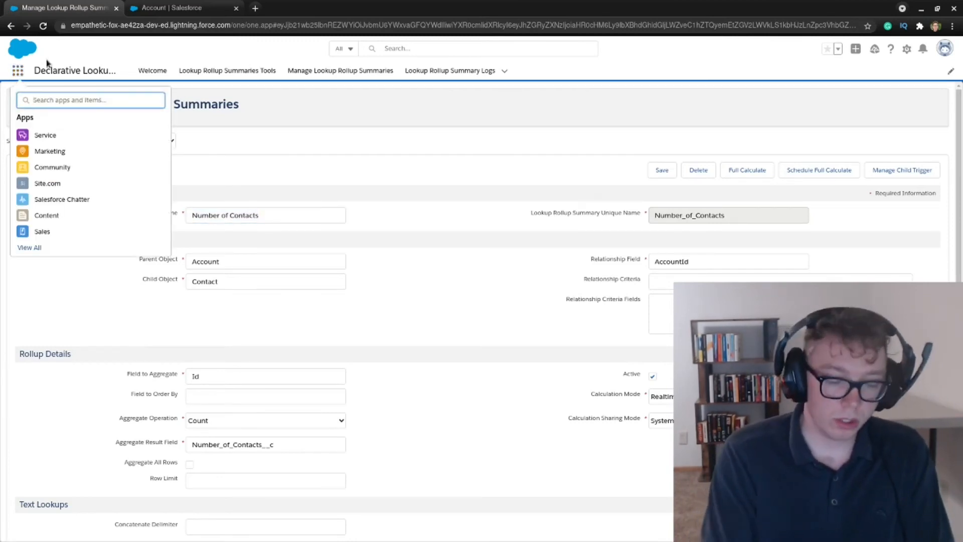
pyautogui.write('sale')
pyautogui.press('Down')
pyautogui.press('Down')
pyautogui.press('Return')
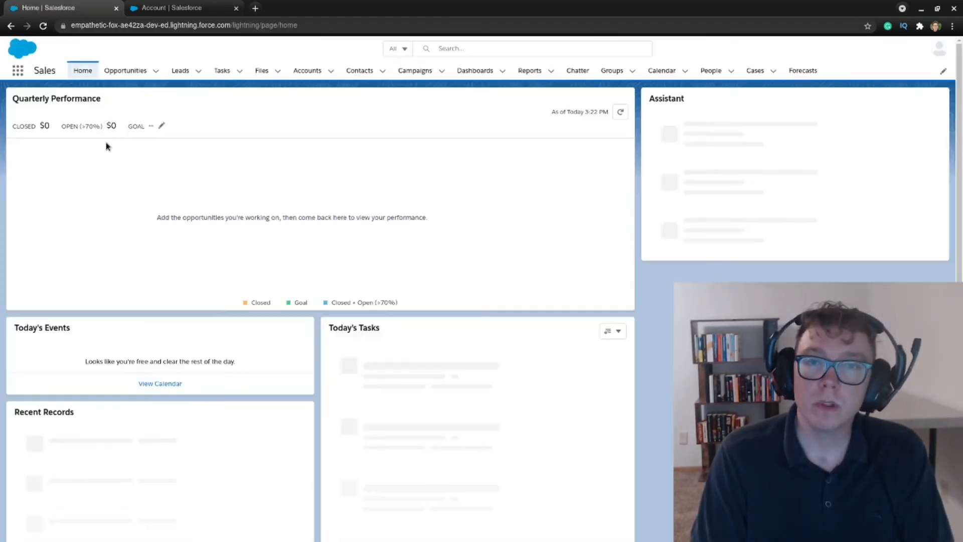
pyautogui.click(305, 70)
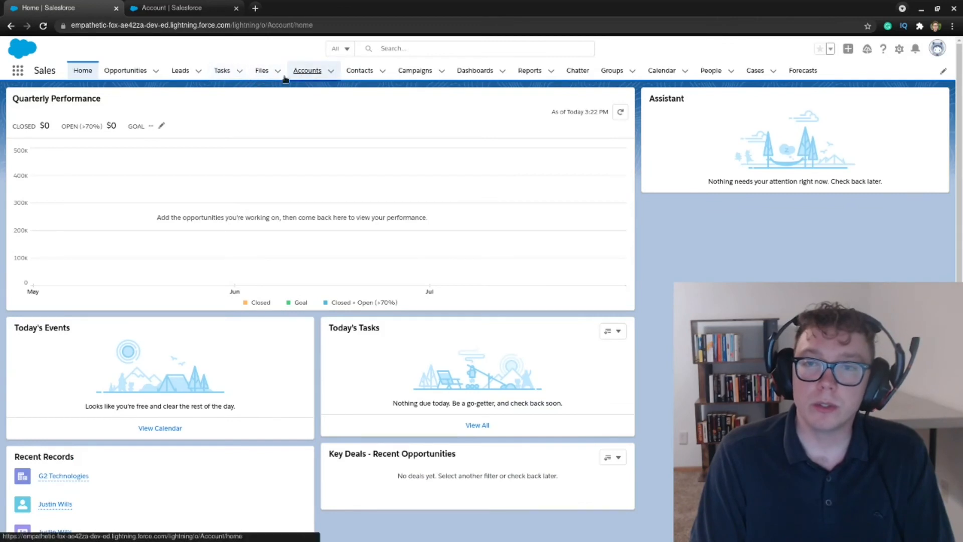
pyautogui.click(81, 161)
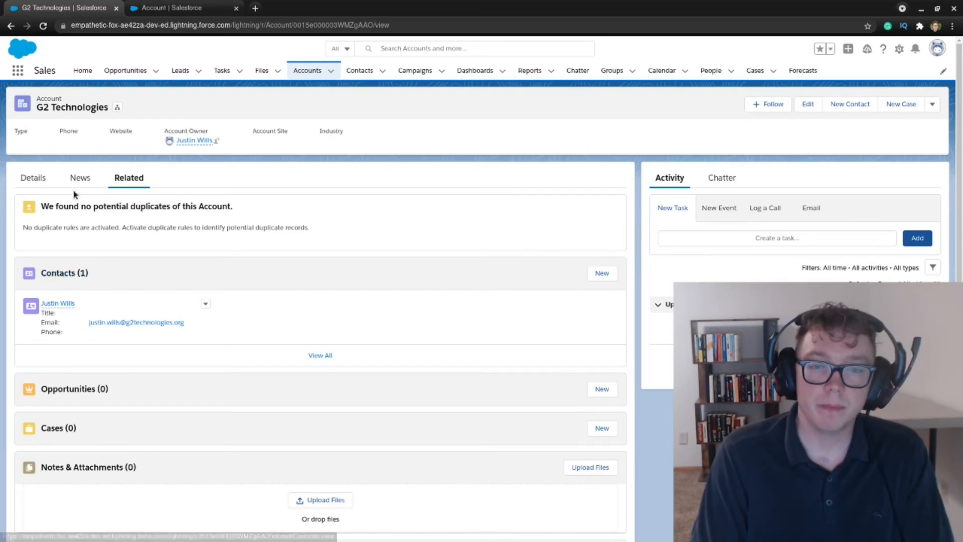
pyautogui.click(35, 175)
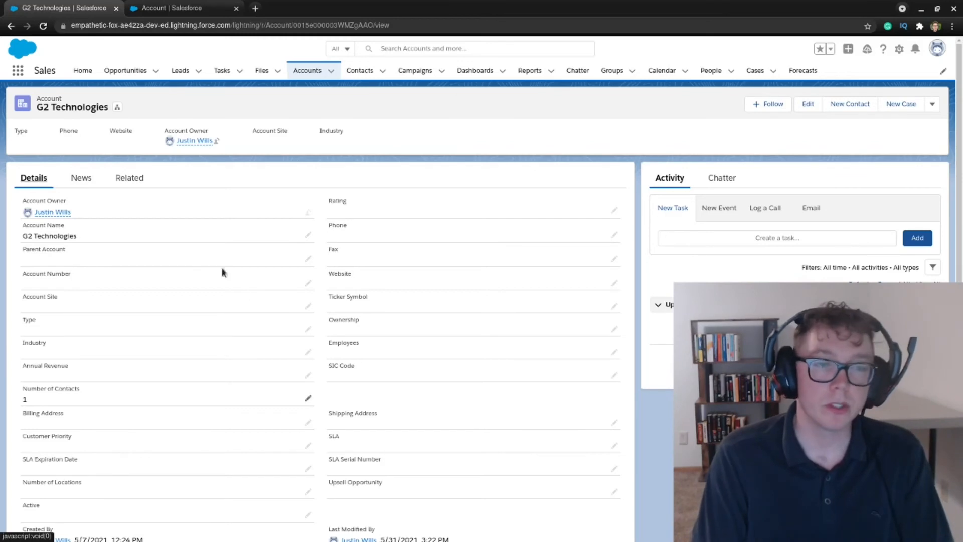
# Step: Show All Accounts and view Edge Communications' Details, where Number of Contacts reads 2
pyautogui.click(304, 72)
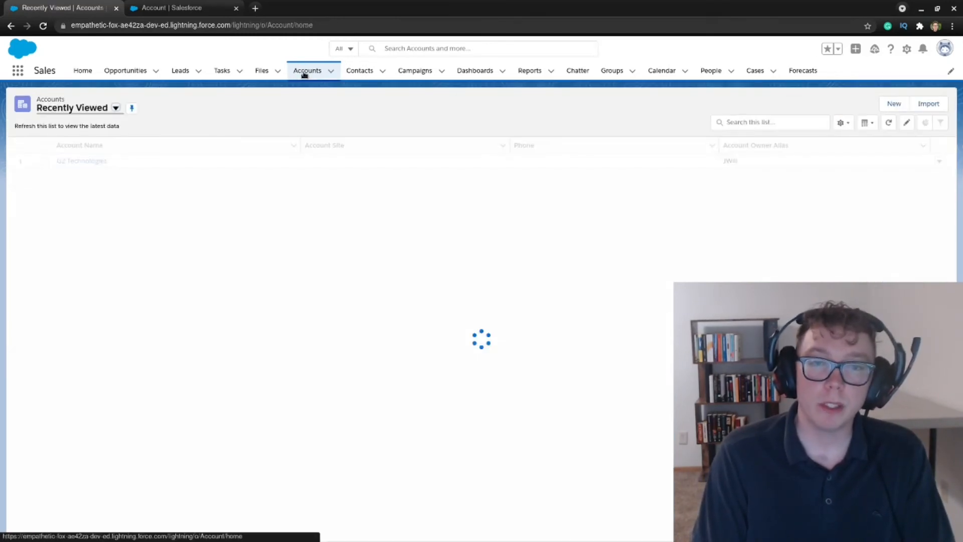
pyautogui.click(83, 110)
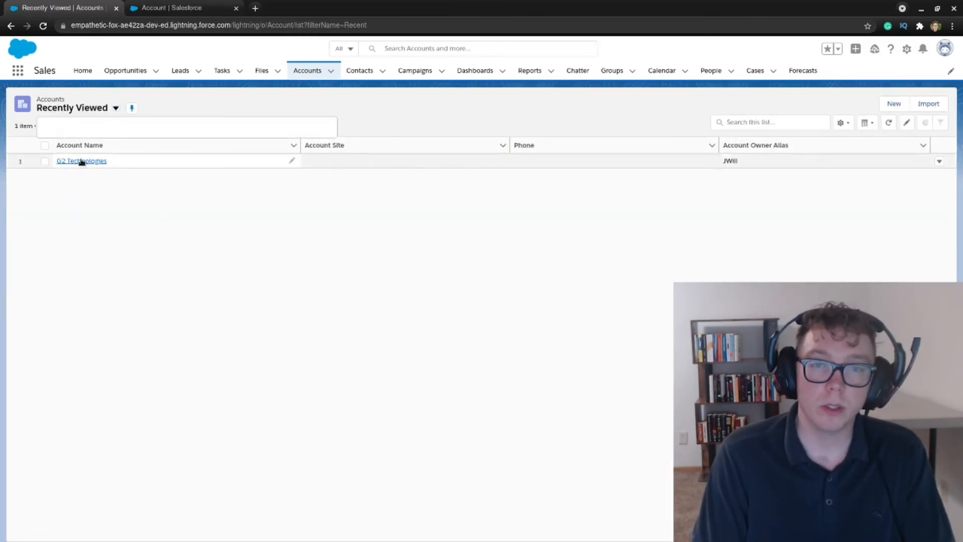
pyautogui.click(80, 143)
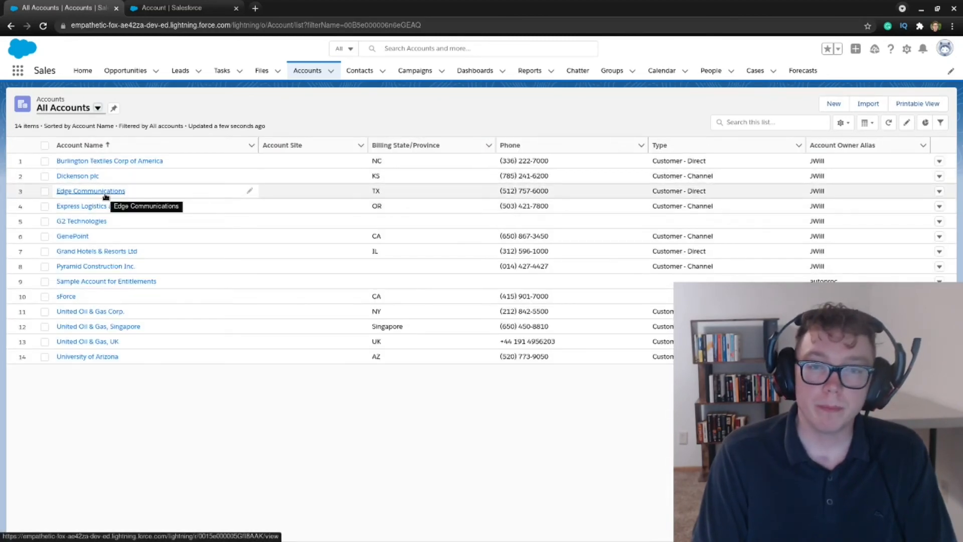
pyautogui.click(104, 193)
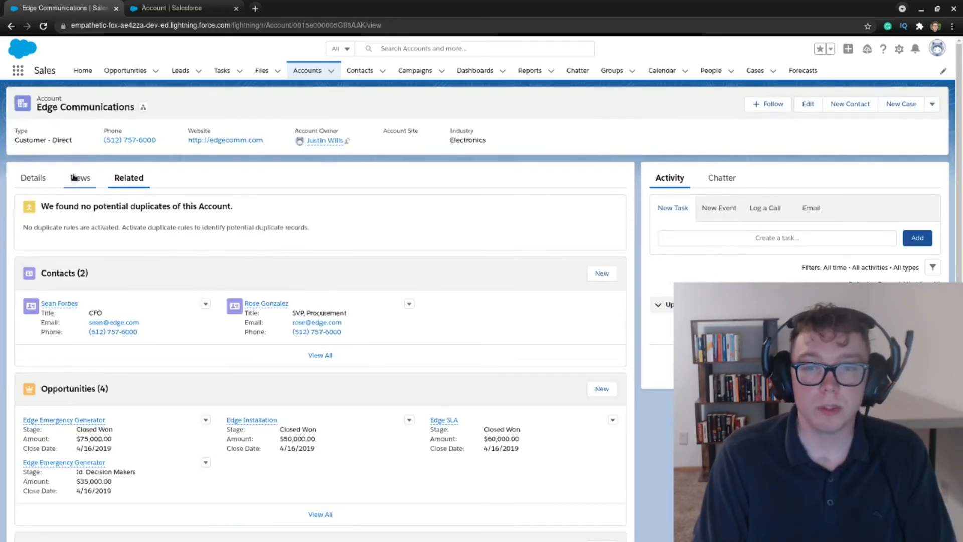
pyautogui.click(33, 178)
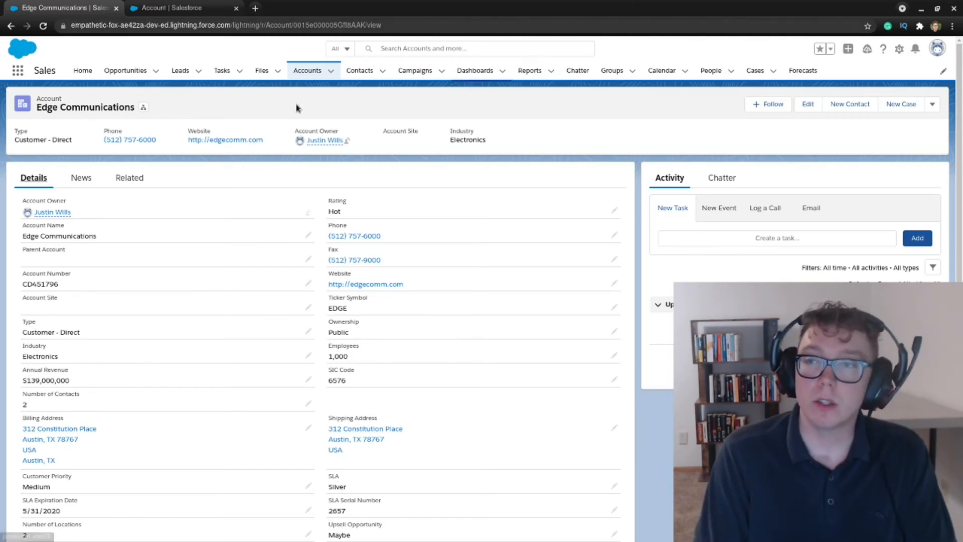
# Step: Switch back to the Declarative Lookup Rollup Summaries app's Manage page with a blank form
pyautogui.click(17, 70)
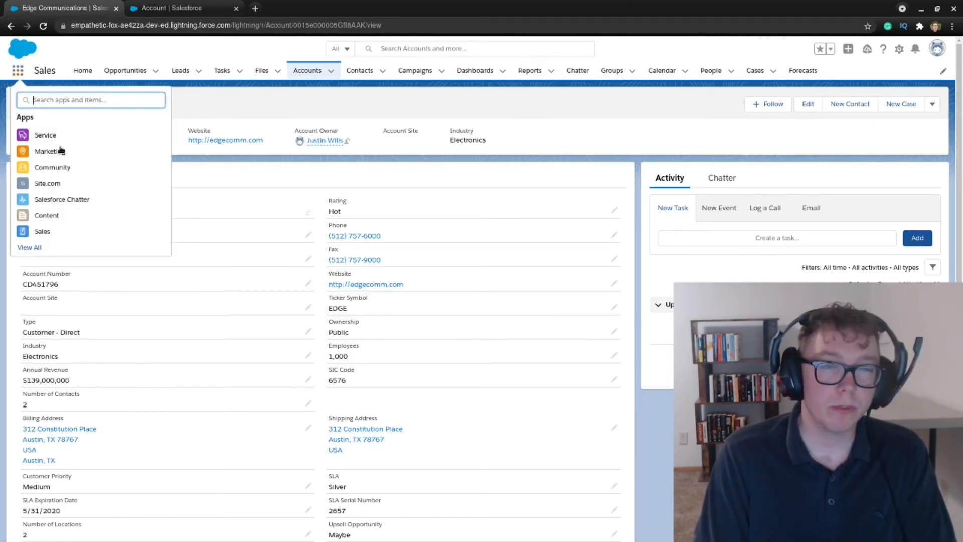
pyautogui.write('devl')
pyautogui.press('BackSpace')
pyautogui.press('BackSpace')
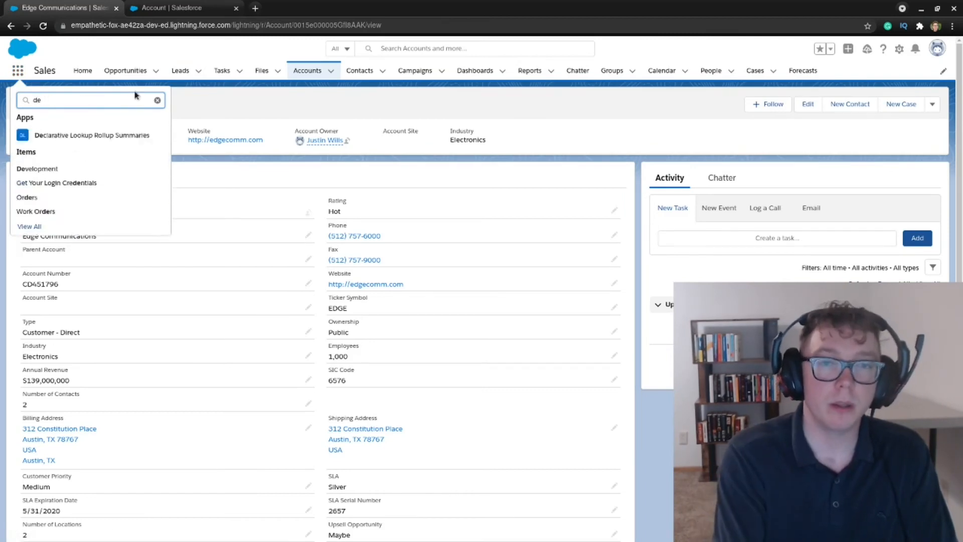
pyautogui.write('v')
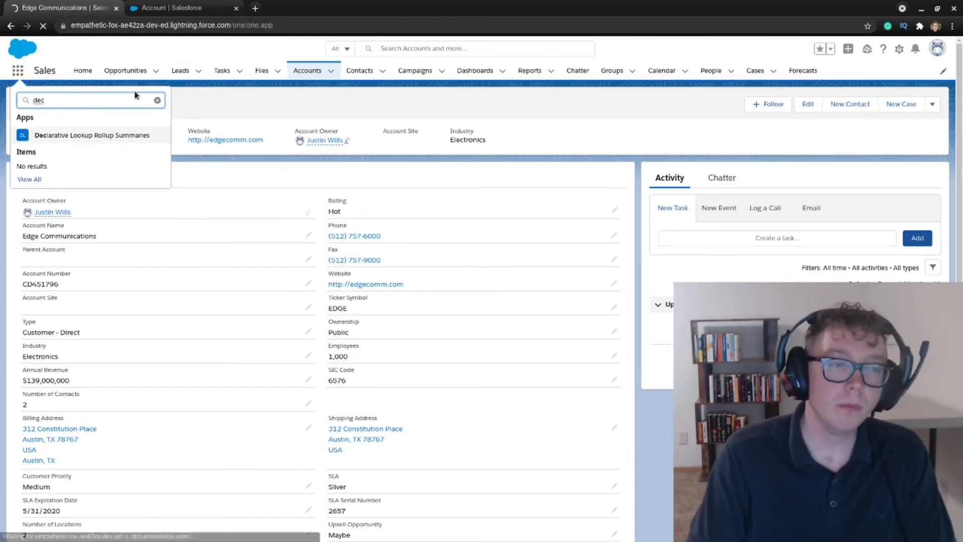
pyautogui.press('Return')
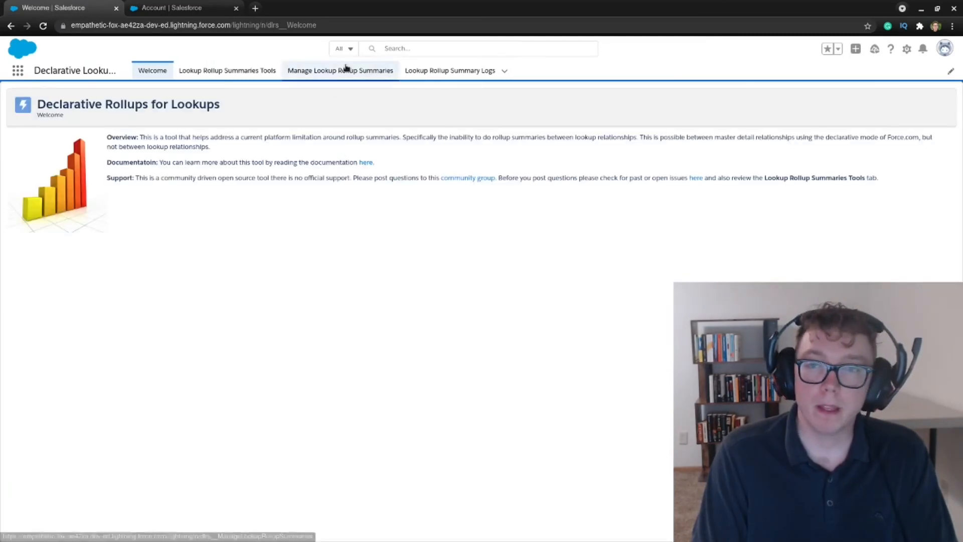
pyautogui.click(340, 72)
pyautogui.scroll(-2, 254, 238)
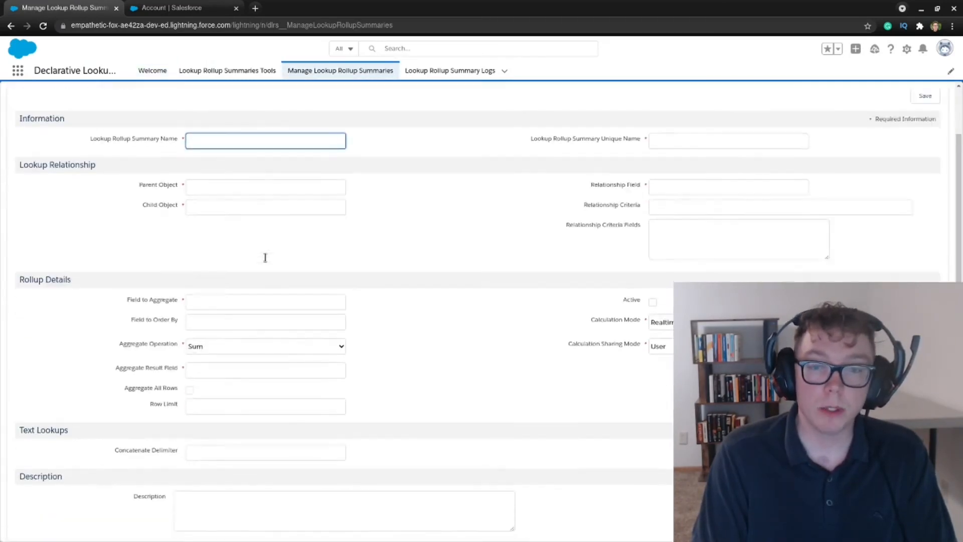
# Step: List the Aggregate Operation choices from Sum through Last on the new-rollup form
pyautogui.click(257, 318)
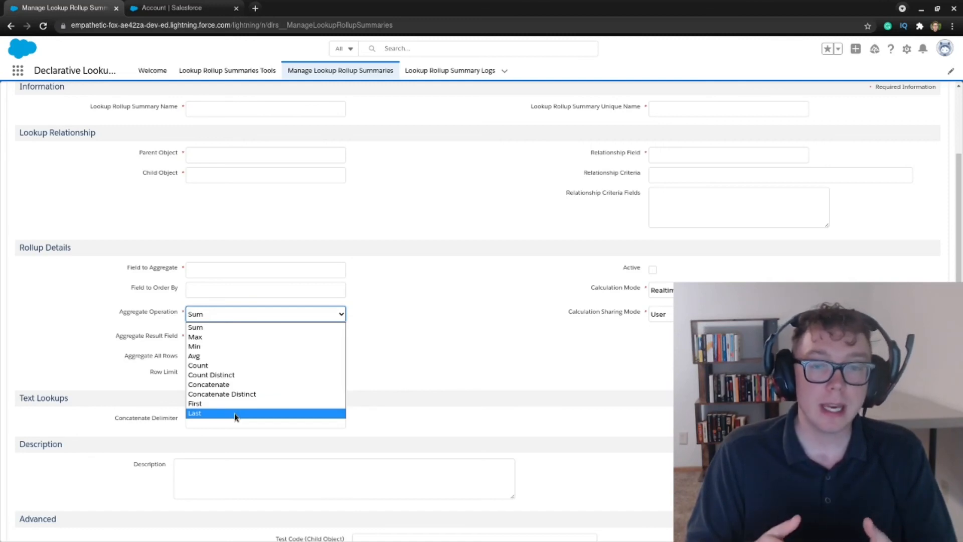
# Step: Choose Last as the aggregate operation and enter a Row Limit of 1
pyautogui.click(234, 413)
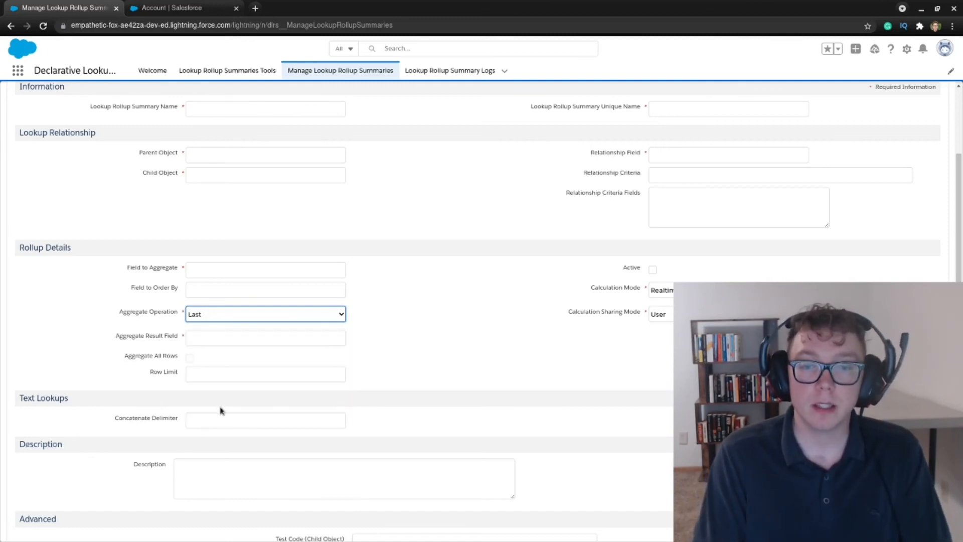
pyautogui.click(212, 374)
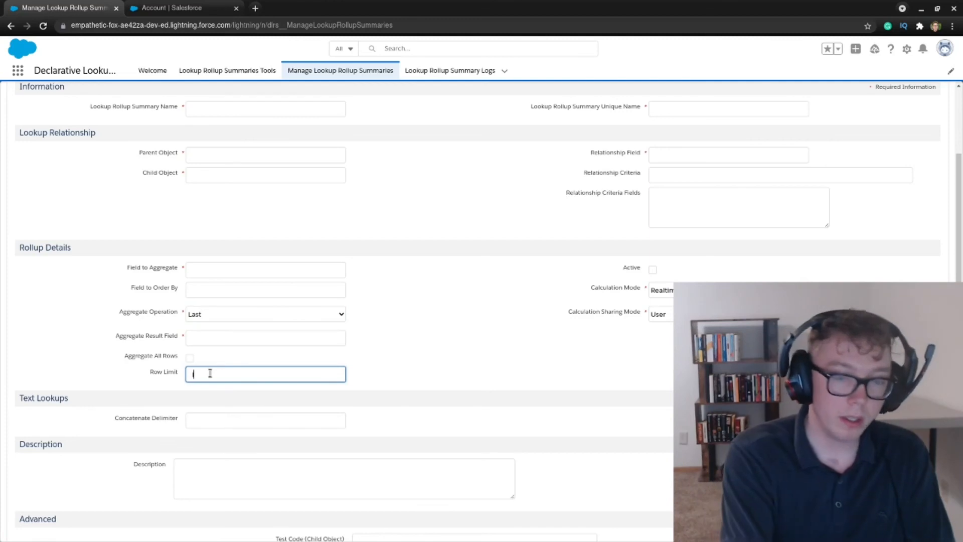
pyautogui.write('1')
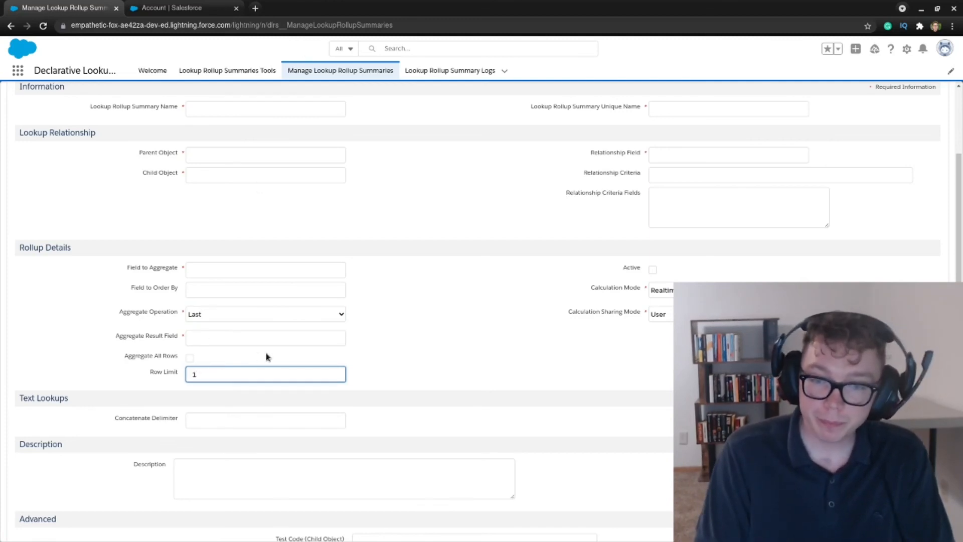
pyautogui.click(265, 356)
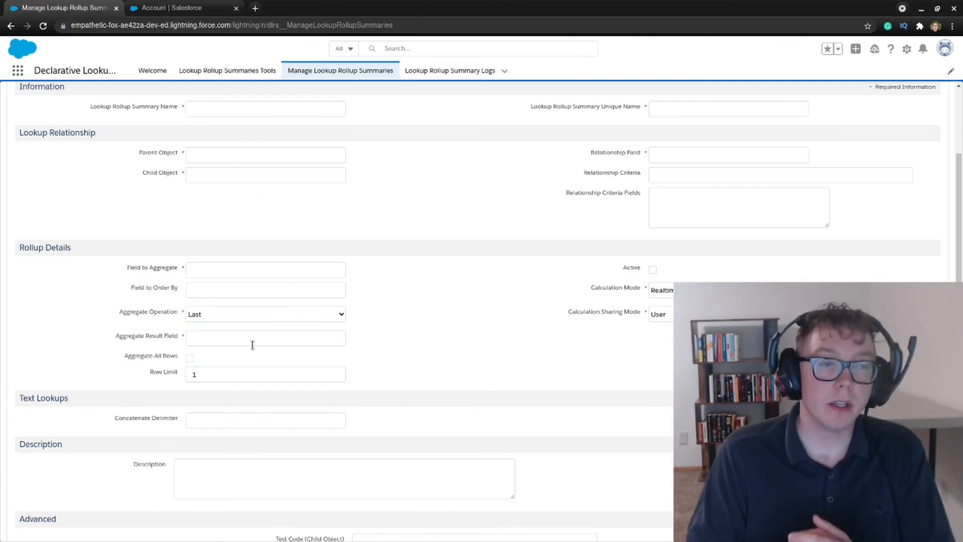